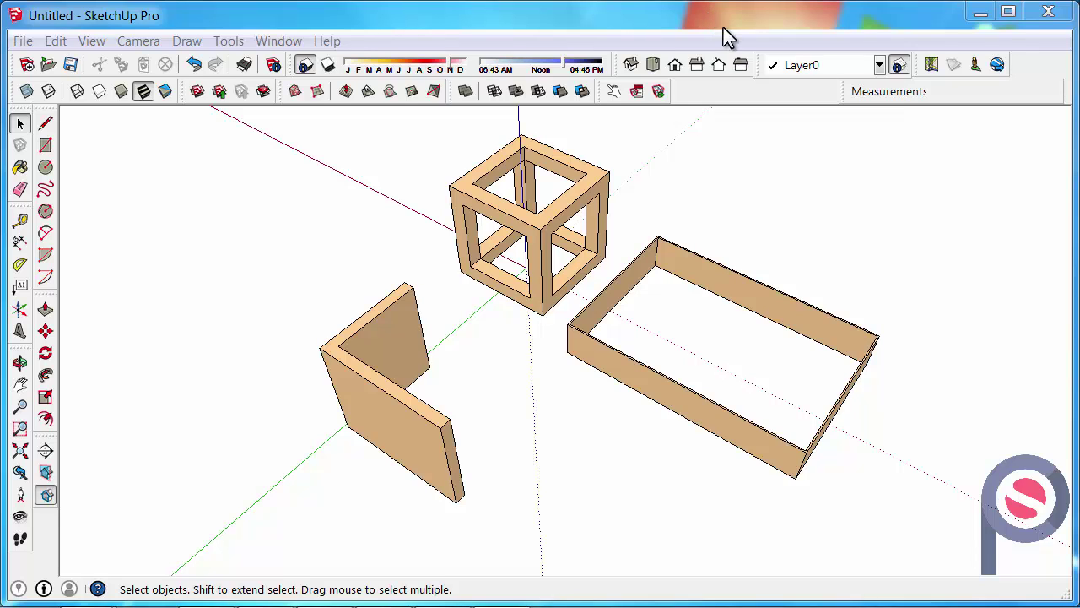
Drag the Construction toolbar off the left tool strip so it floats over the canvas
left_click_drag(13, 205, 103, 147)
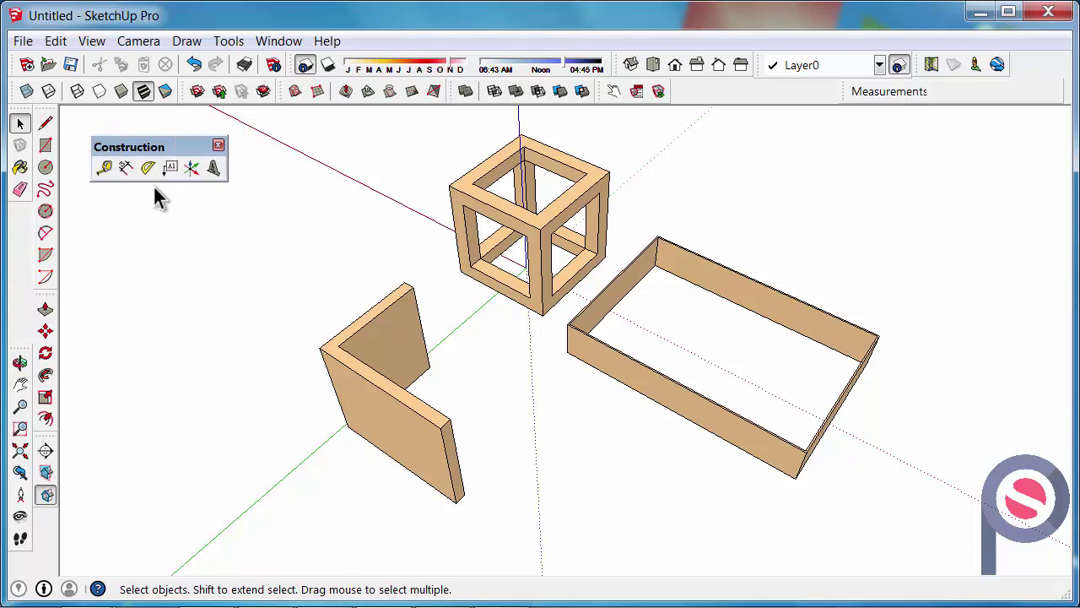
left_click(92, 42)
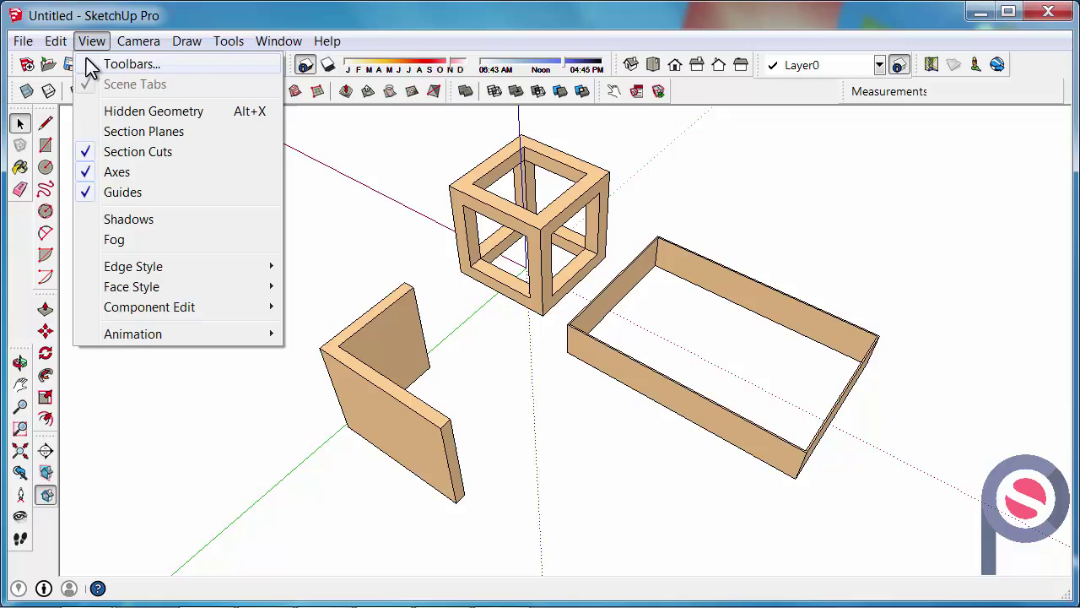
left_click(90, 64)
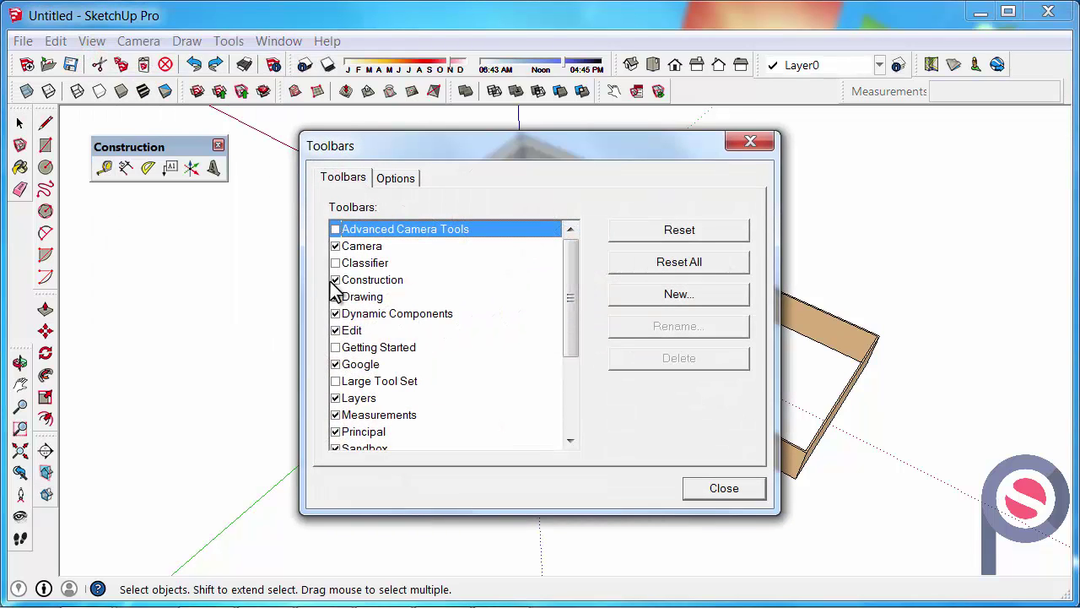
left_click(755, 491)
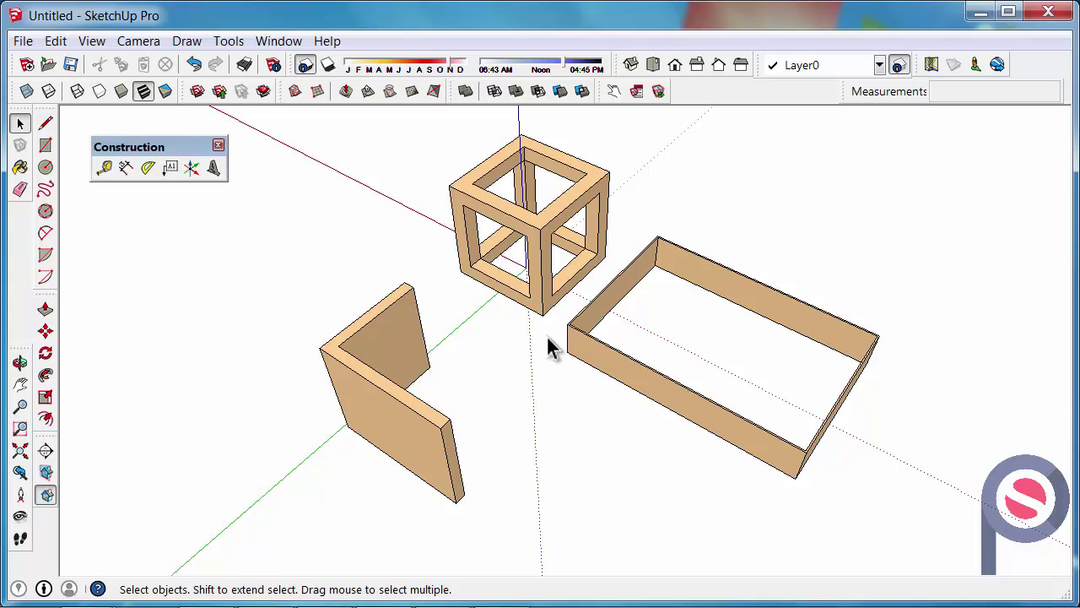
Measure the L-shaped panel's top edge corner to corner with Tape Measure, reading about 641mm
left_click(104, 168)
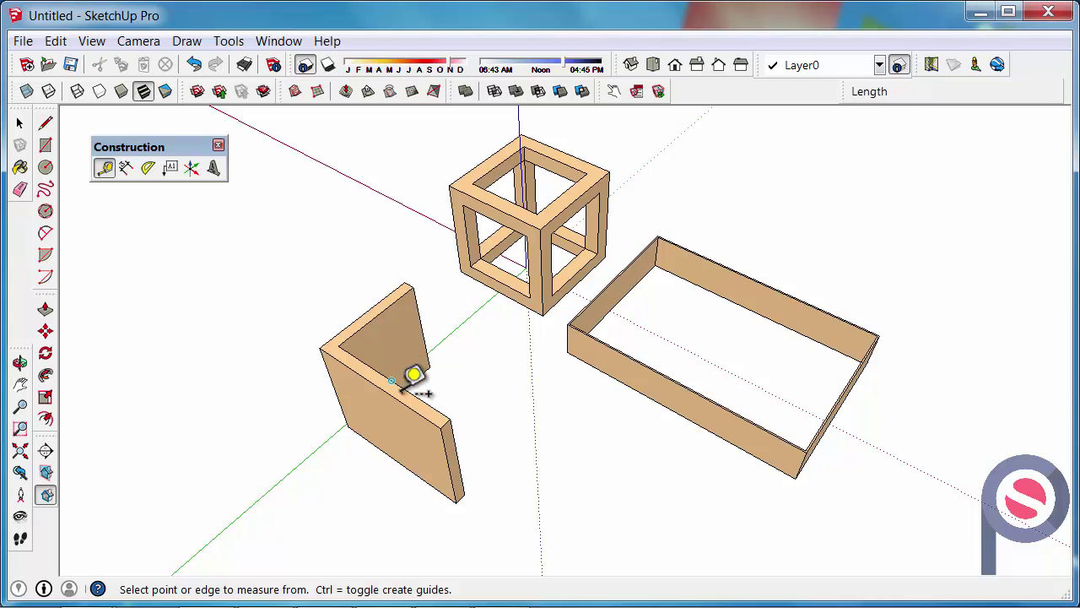
scroll(410, 374, "up", 4)
scroll(427, 453, "up", 2)
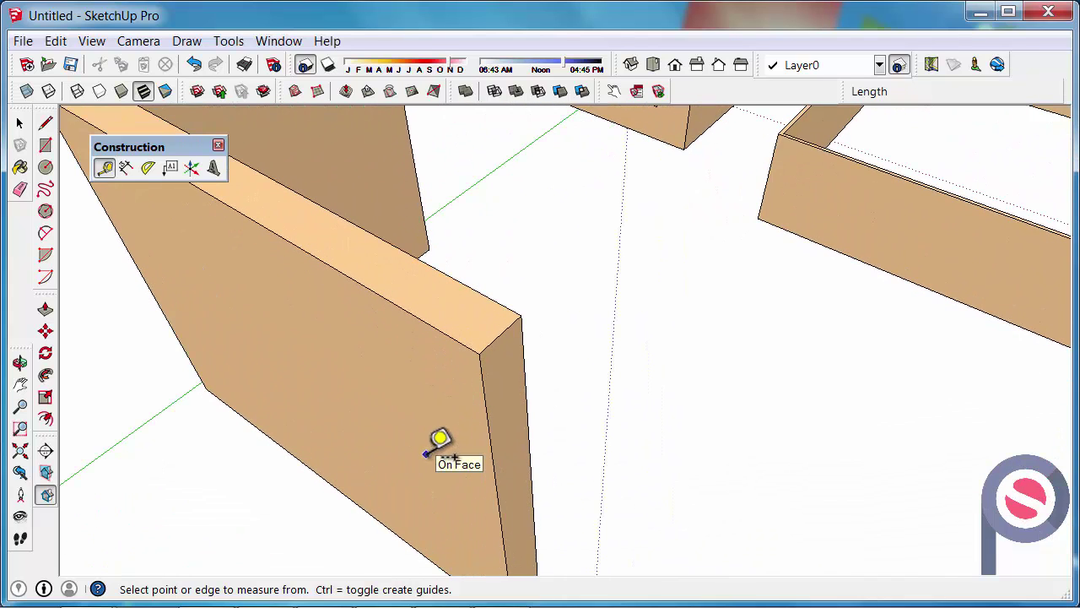
left_click(480, 350)
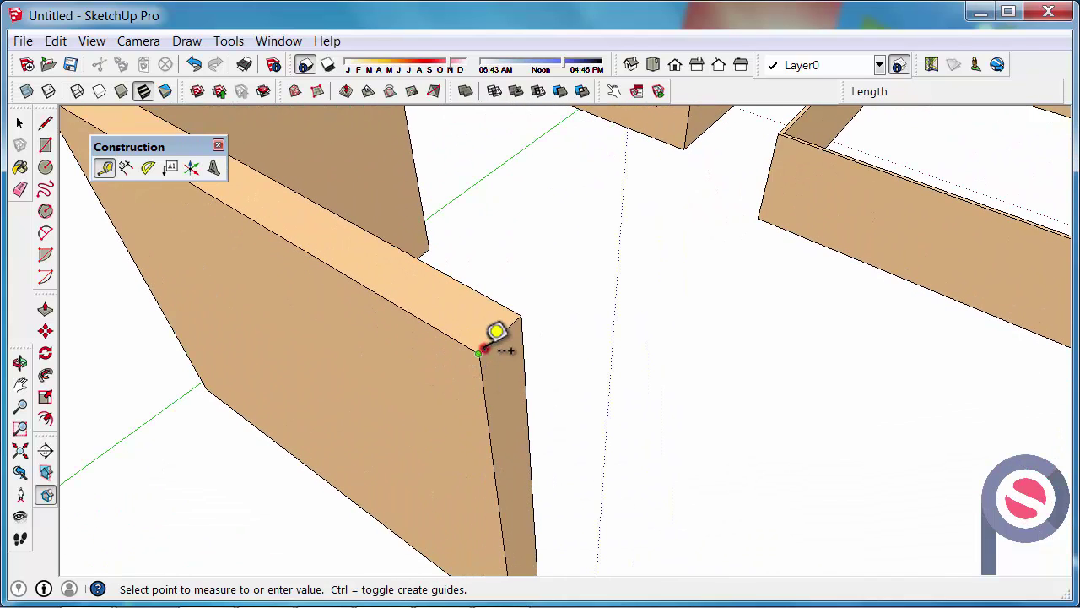
left_click(523, 319)
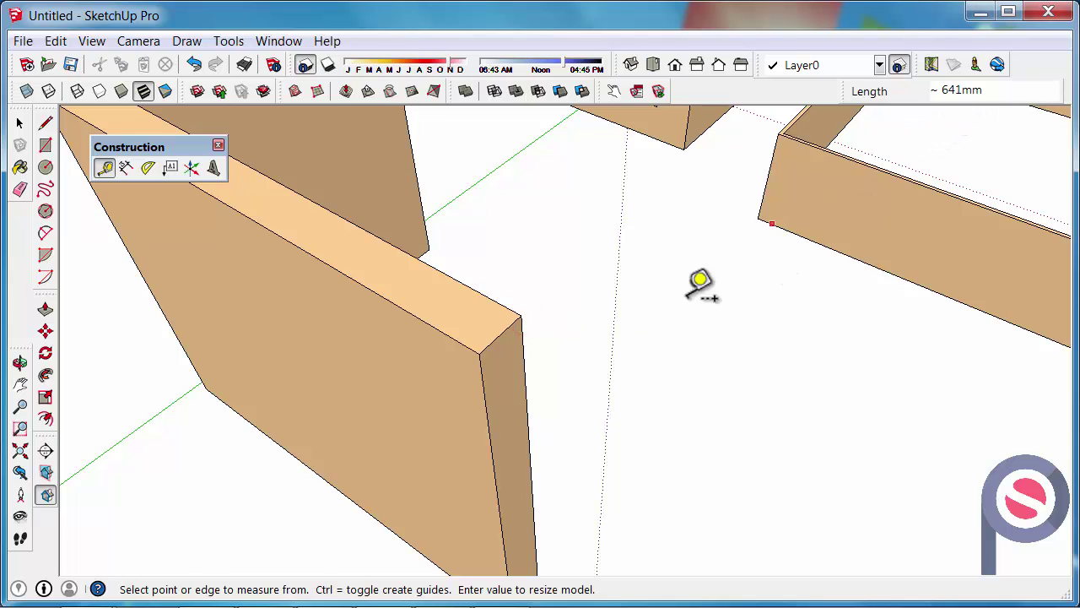
Measure across the box wall's top edge at the corner, reading a 90mm thickness
scroll(359, 338, "down", 5)
scroll(253, 320, "down", 2)
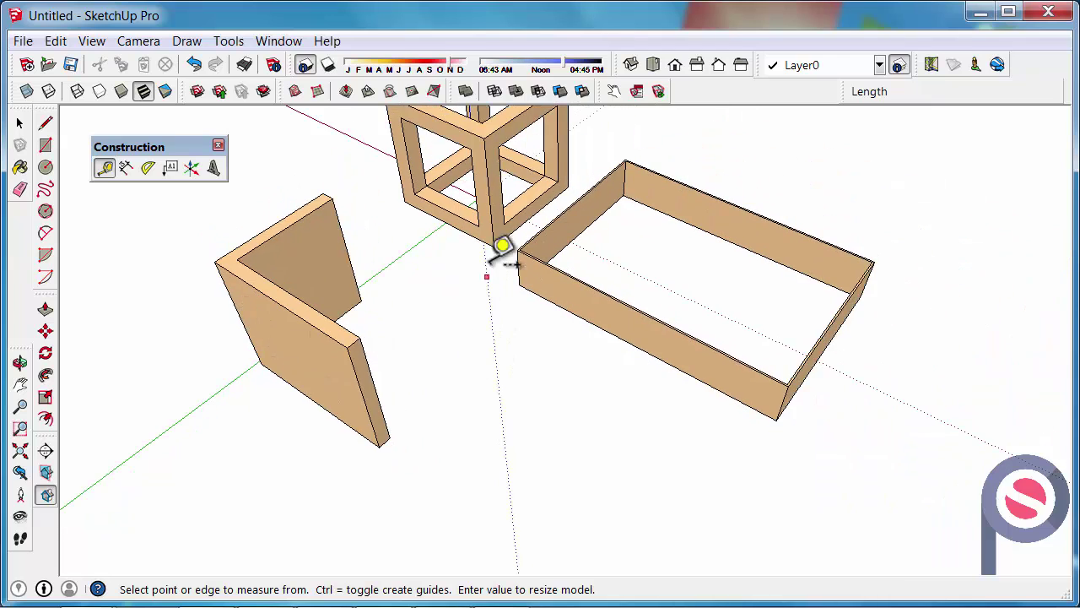
scroll(566, 240, "up", 6)
scroll(591, 258, "up", 3)
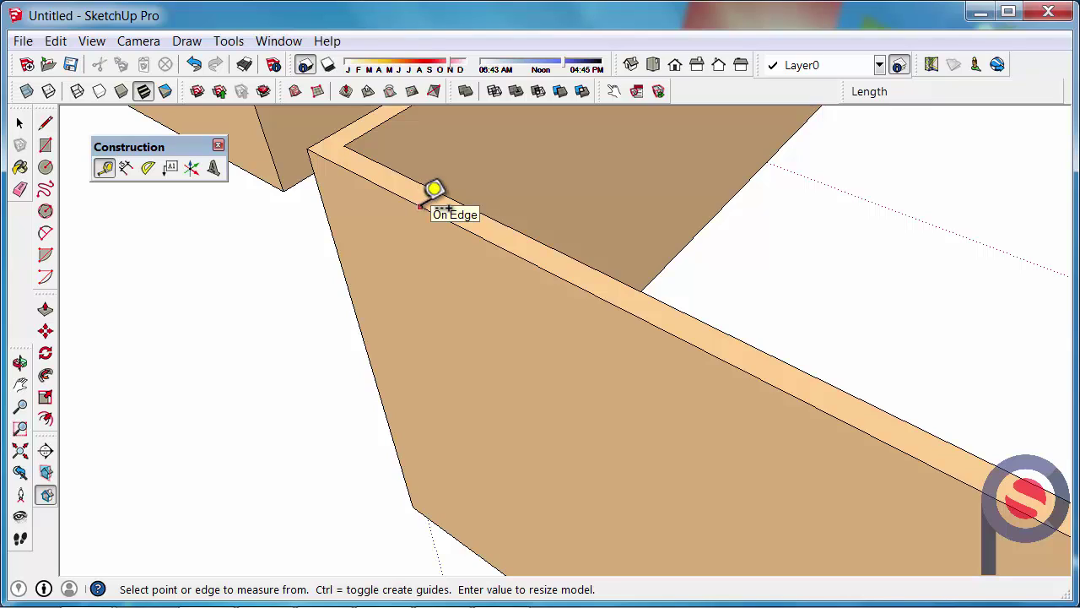
left_click(422, 205)
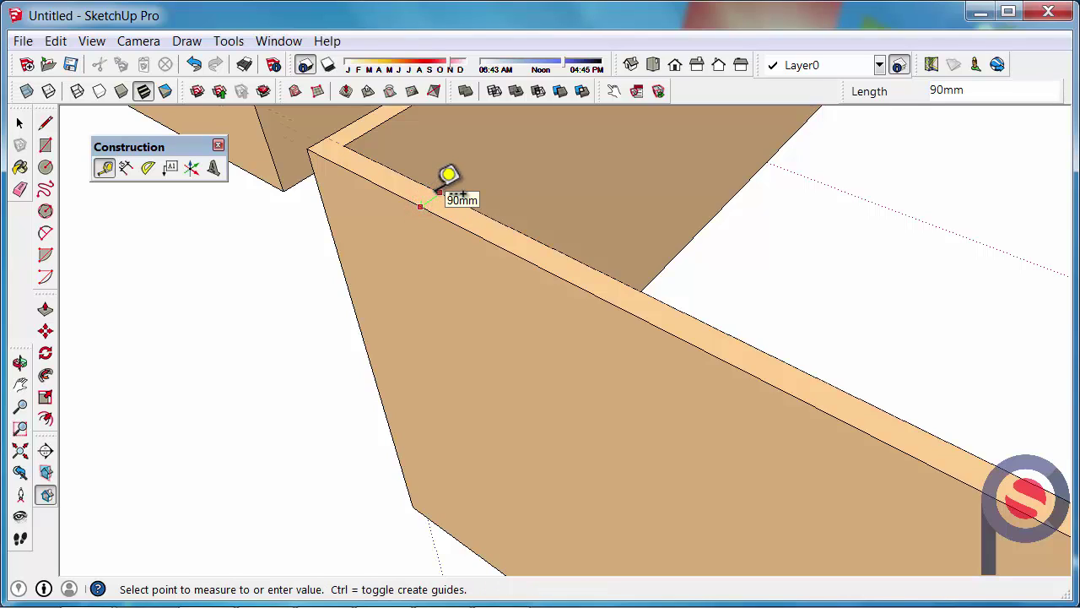
left_click(438, 192)
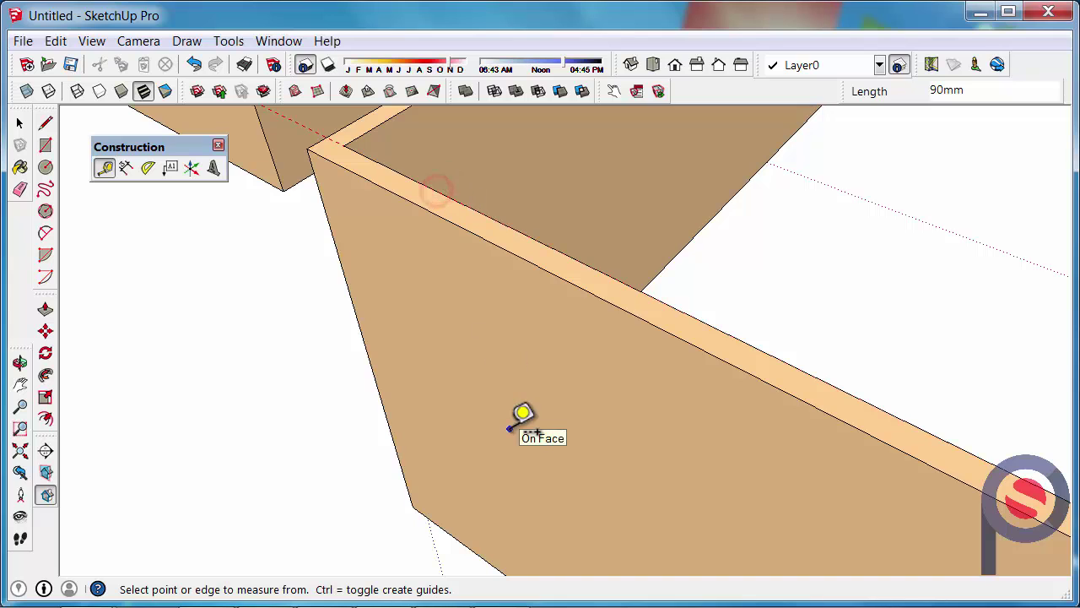
scroll(429, 337, "down", 1)
scroll(429, 337, "down", 2)
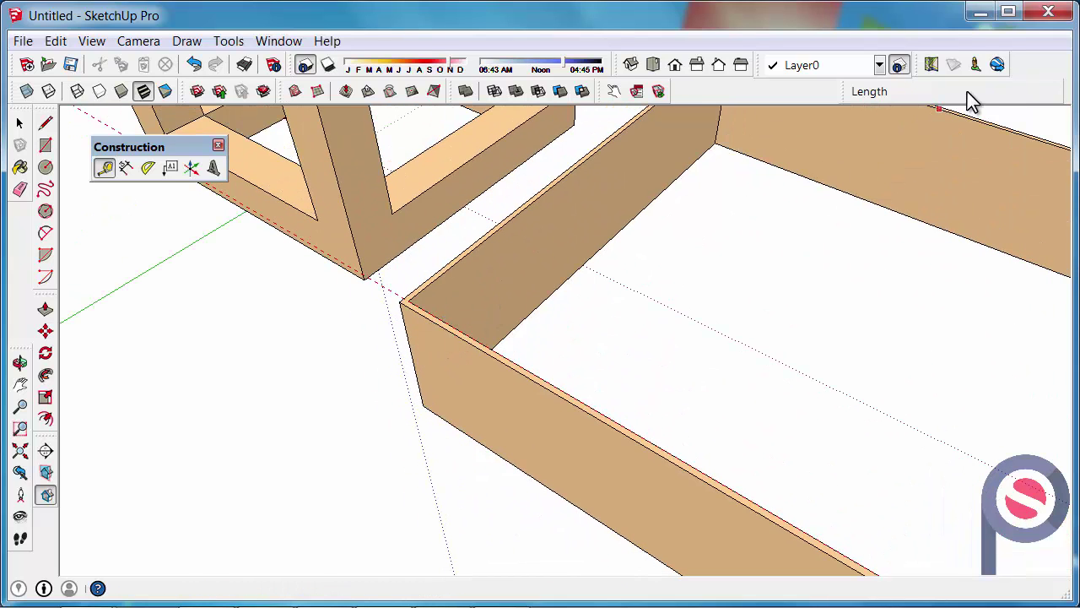
scroll(389, 272, "up", 3)
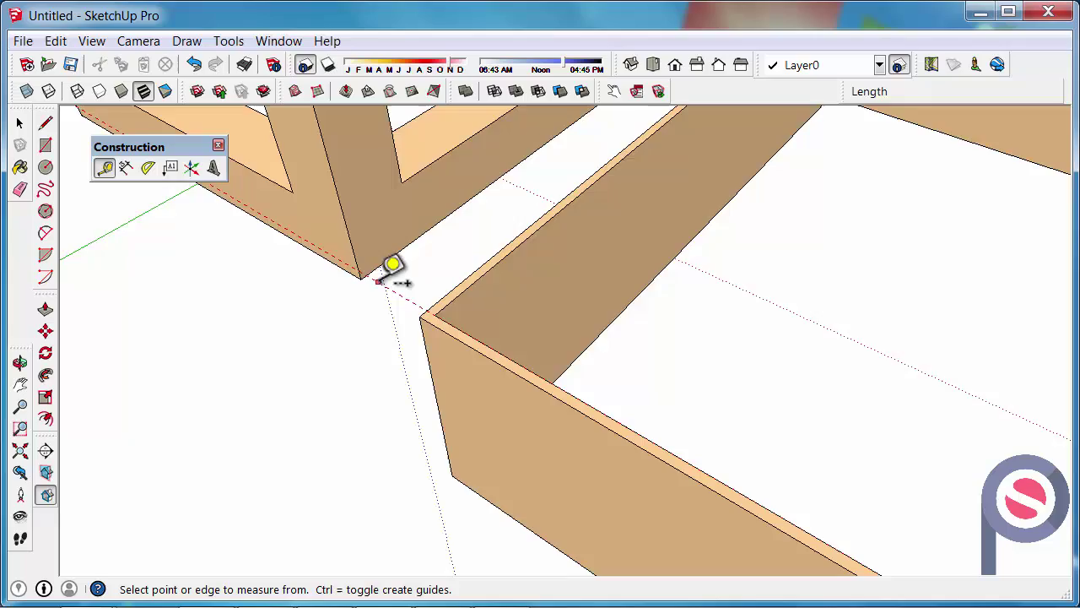
scroll(445, 297, "down", 5)
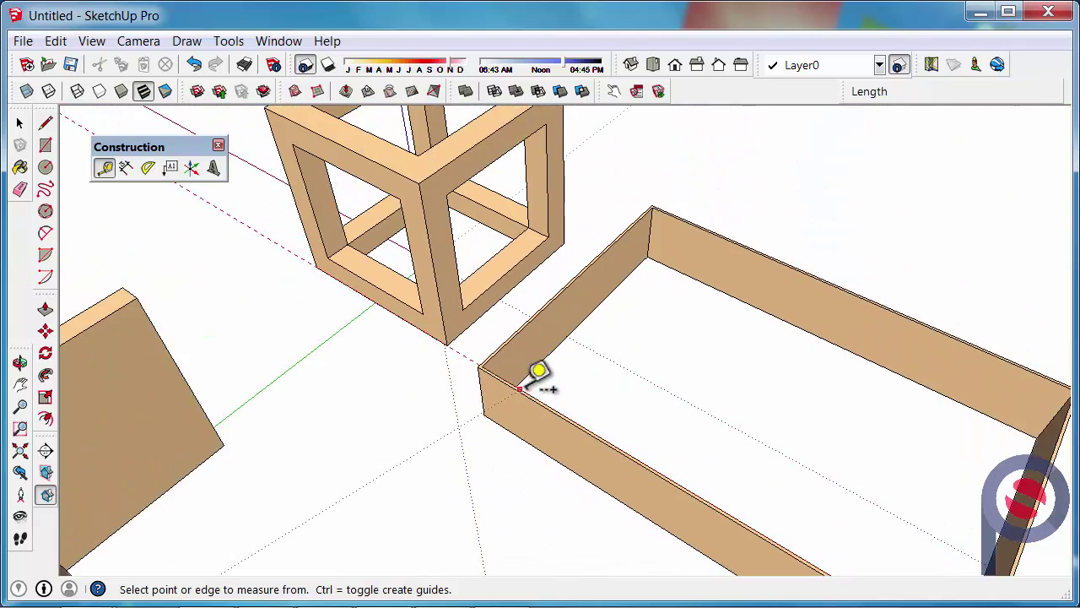
Place a vertical guide on the long inner wall 3000mm from its inside corner edge
middle_click_drag(493, 274, 531, 282)
scroll(420, 261, "up", 5)
scroll(458, 269, "up", 1)
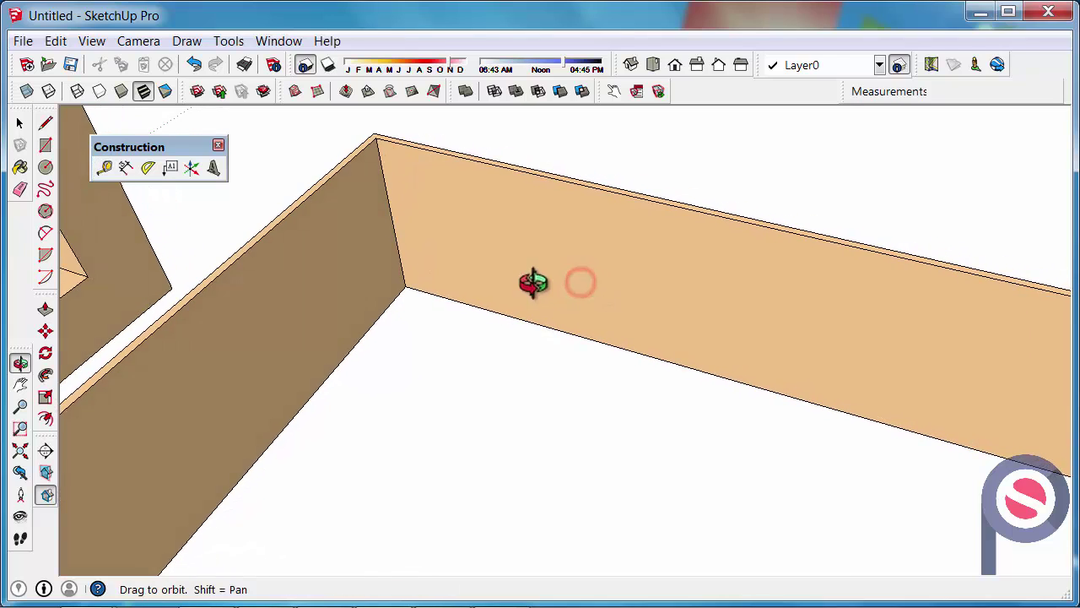
scroll(606, 265, "up", 3)
scroll(620, 253, "down", 3)
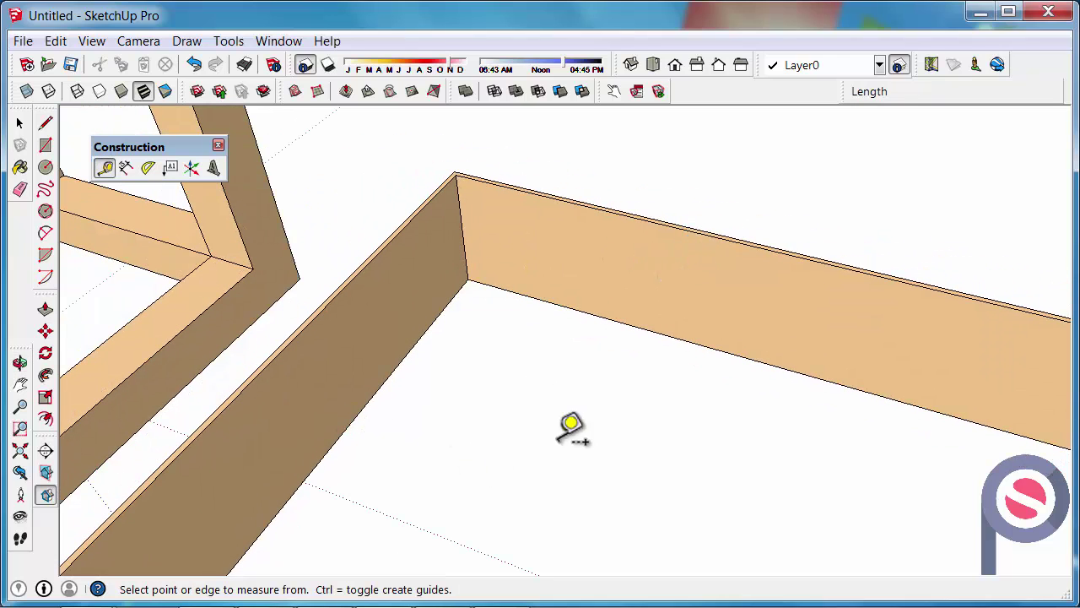
scroll(608, 371, "up", 2)
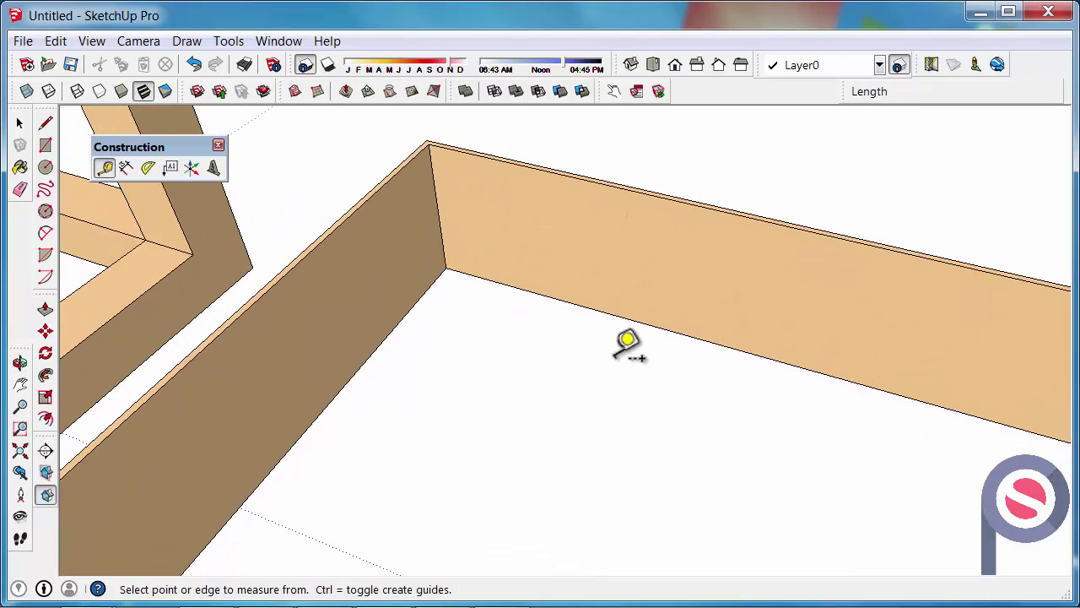
scroll(456, 189, "up", 2)
left_click(433, 188)
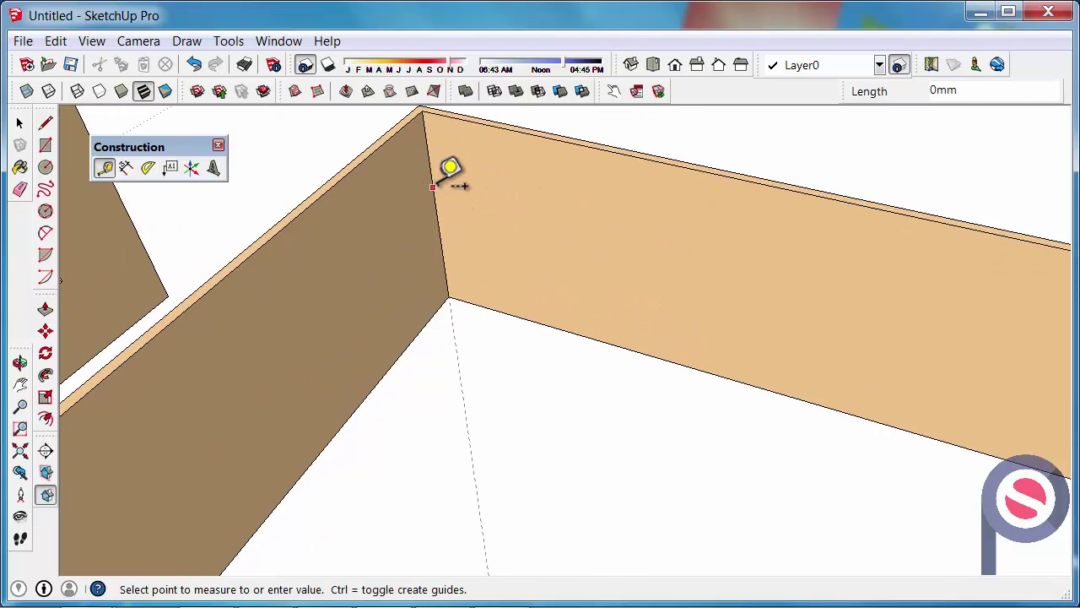
left_click(603, 229)
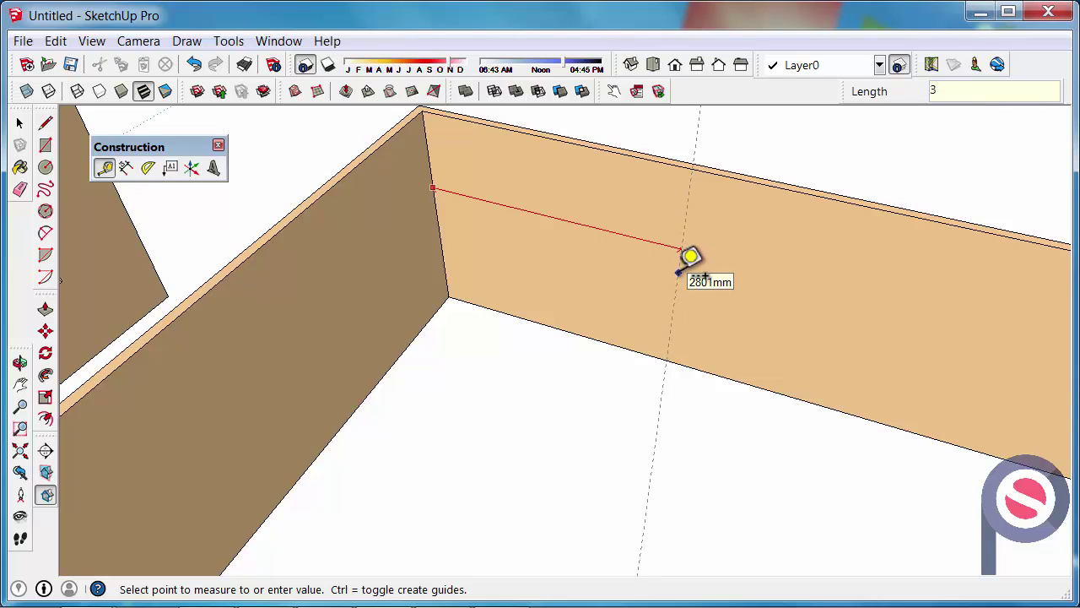
left_click(680, 251)
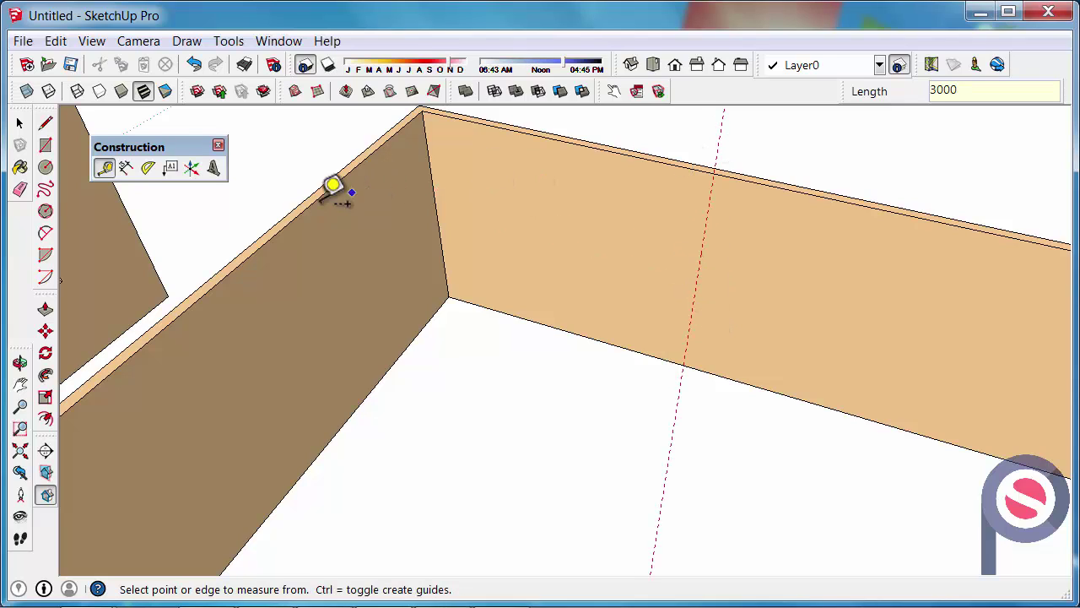
Draw a vertical edge up the guide line to split the long wall face
left_click(45, 125)
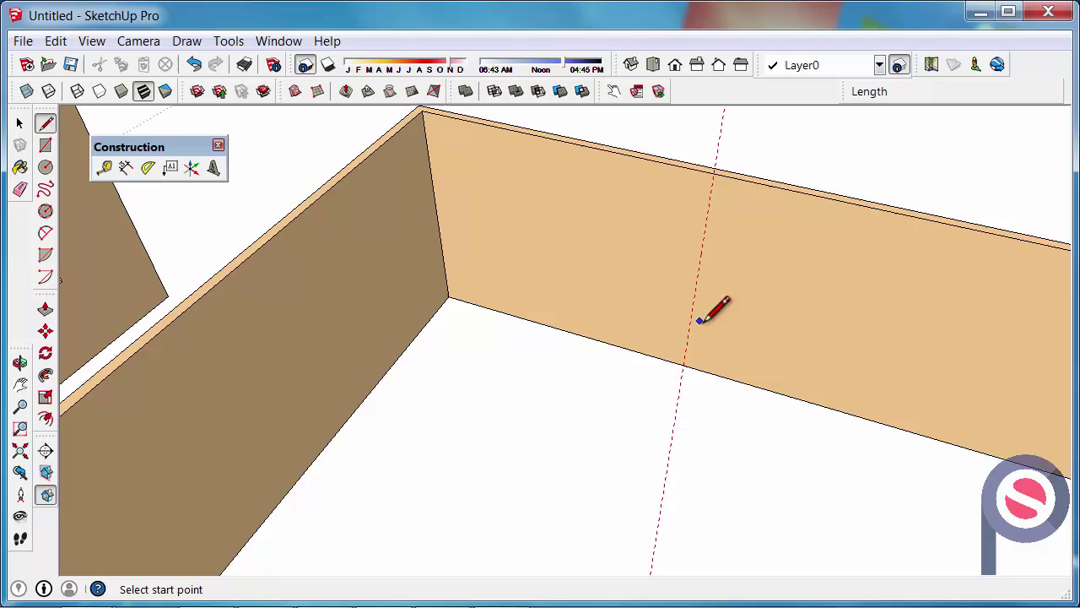
left_click(684, 364)
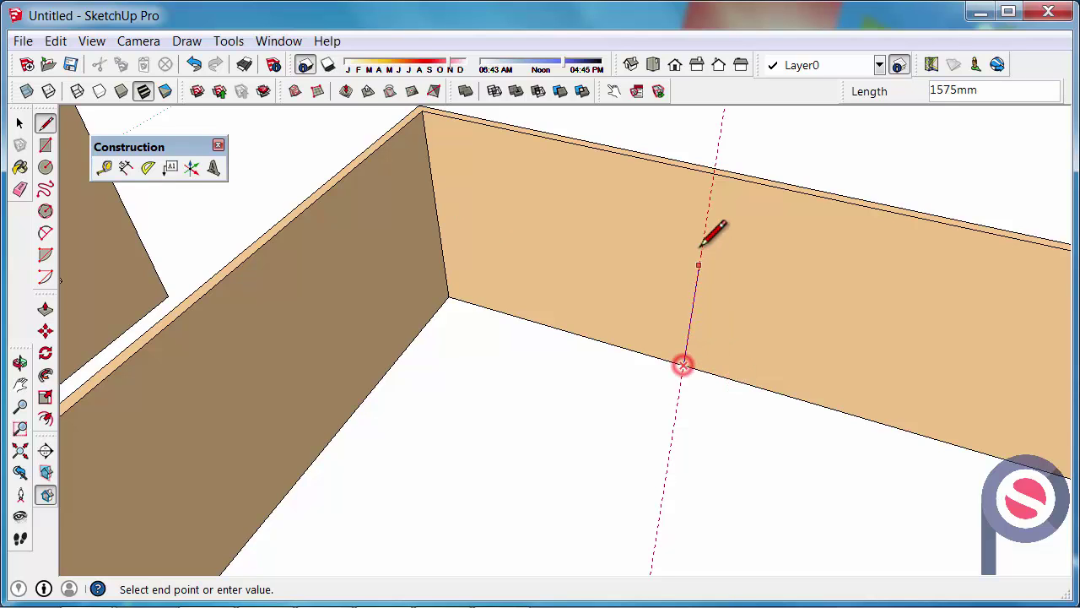
left_click(713, 171)
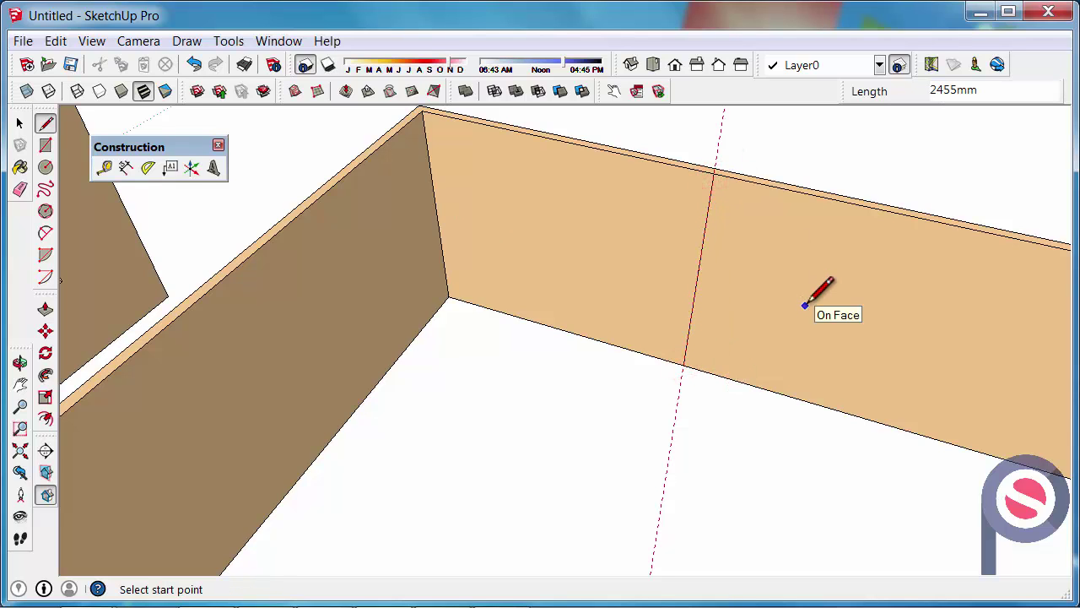
Add a second guide parallel to the first, 90mm beyond it
middle_click_drag(801, 301, 624, 275)
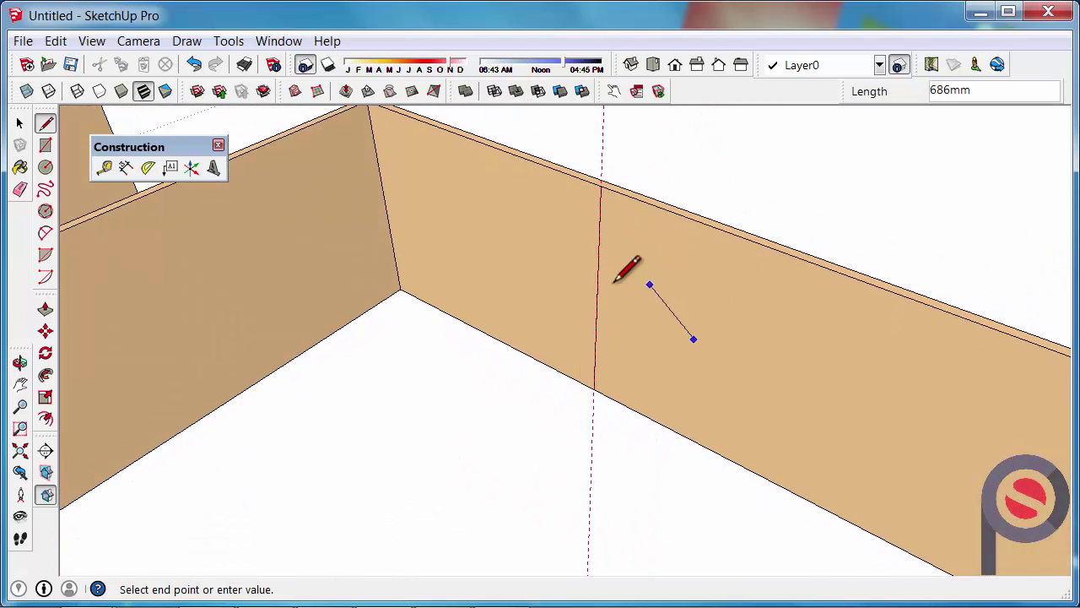
left_click(104, 167)
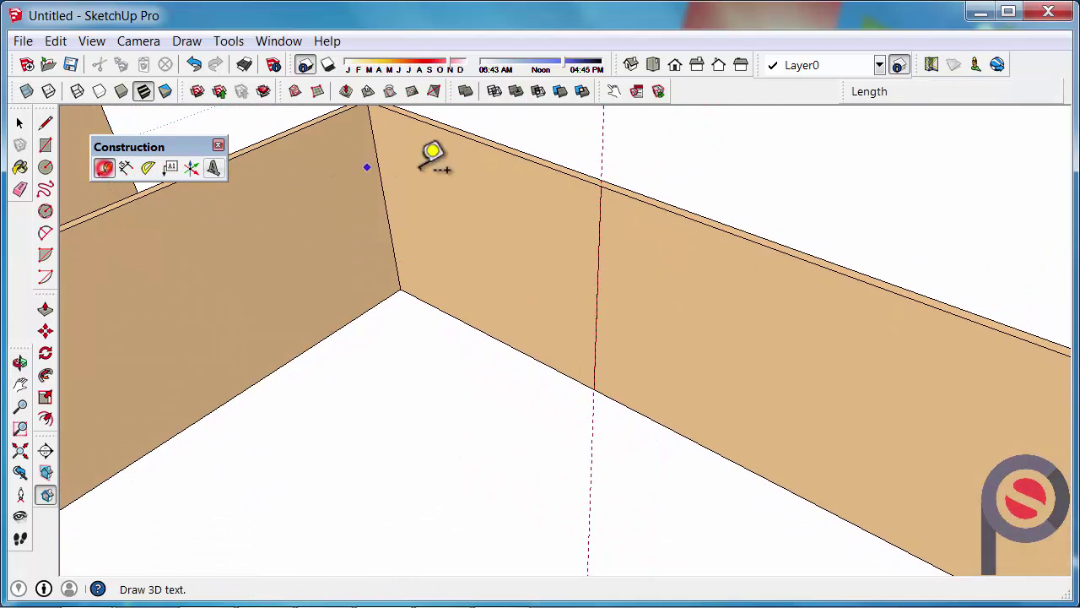
left_click(602, 128)
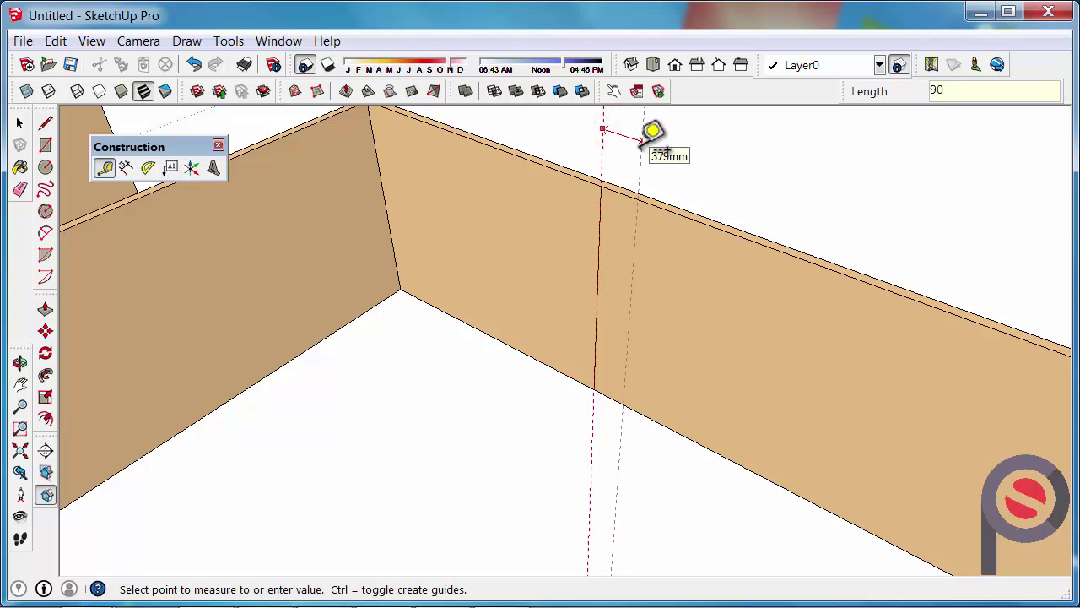
key("Return")
Draw a line down the second guide to the wall's bottom edge, outlining the thin wall profile
left_click(45, 123)
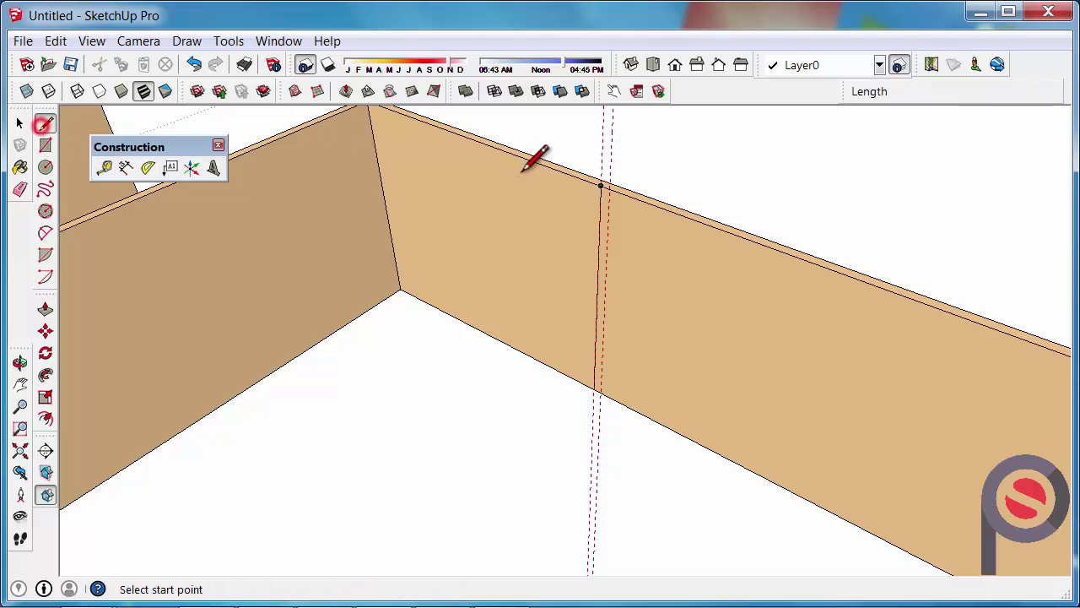
scroll(603, 182, "up", 3)
left_click(604, 183)
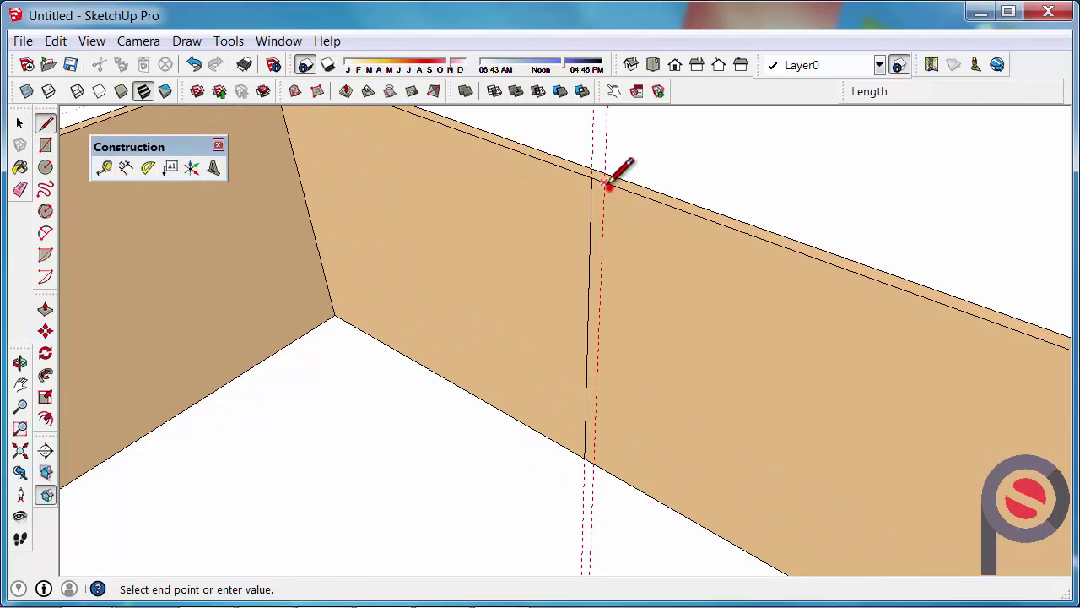
scroll(594, 438, "down", 2)
left_click(597, 457)
scroll(817, 292, "down", 3)
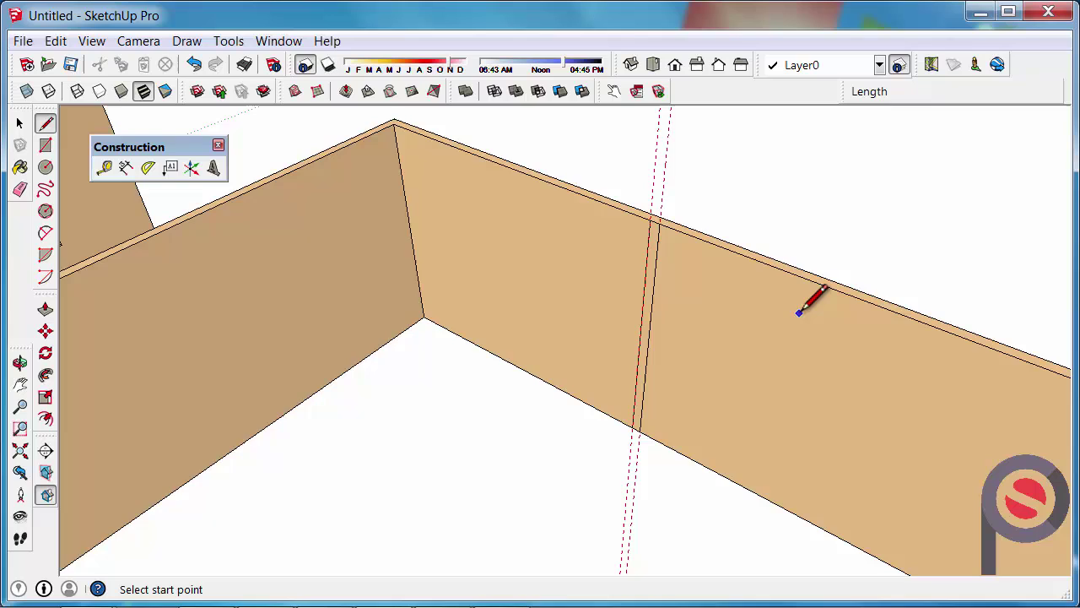
scroll(802, 295, "down", 1)
scroll(720, 349, "up", 2)
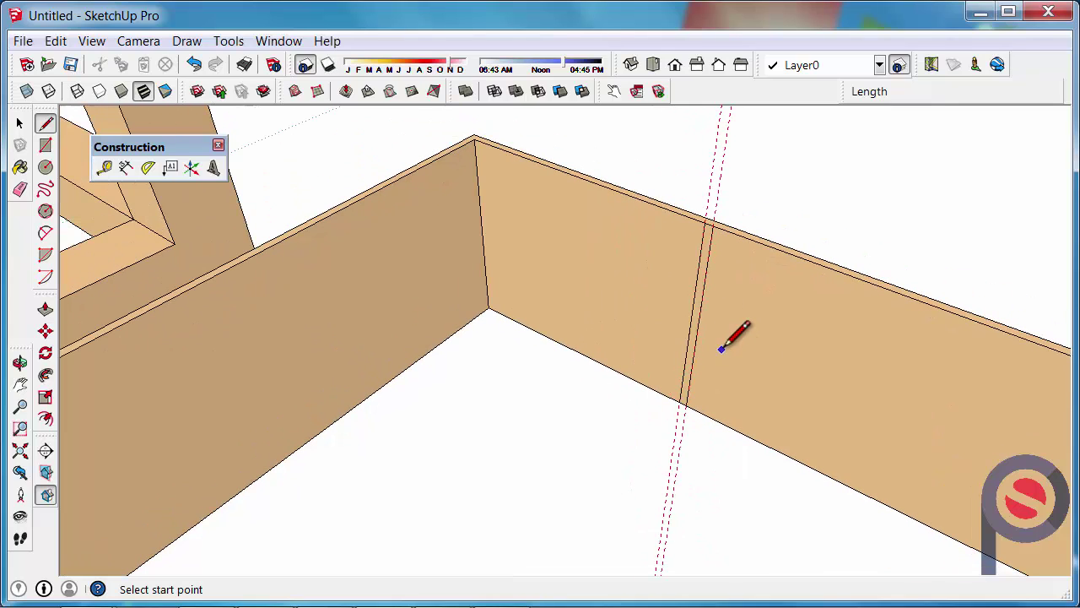
Draw the floor outline with a 3000mm first edge, closing it at the start point
left_click(679, 403)
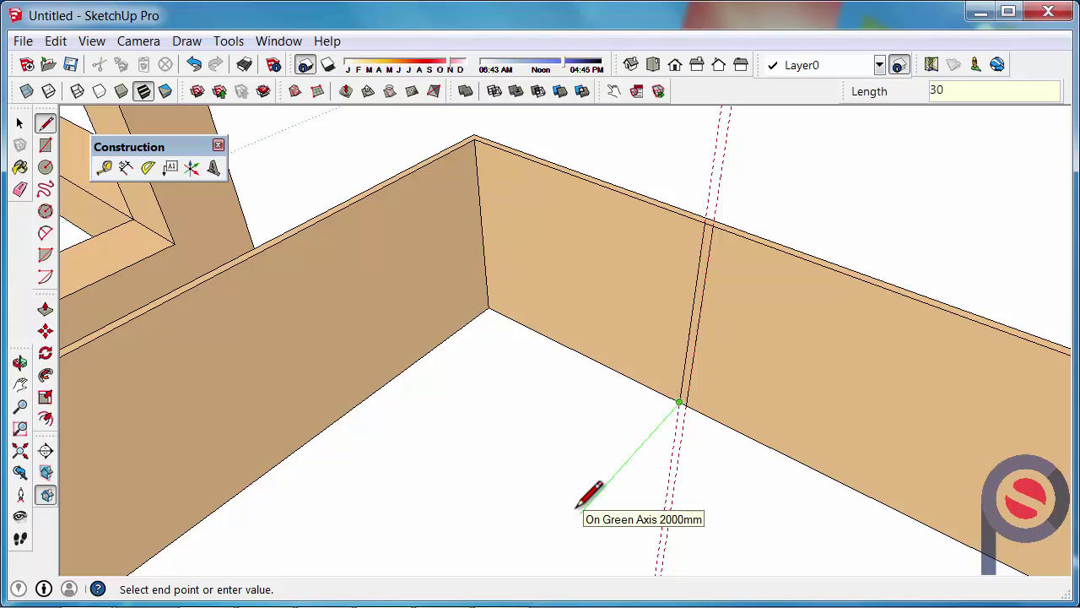
key("Return")
middle_click_drag(581, 501, 493, 422)
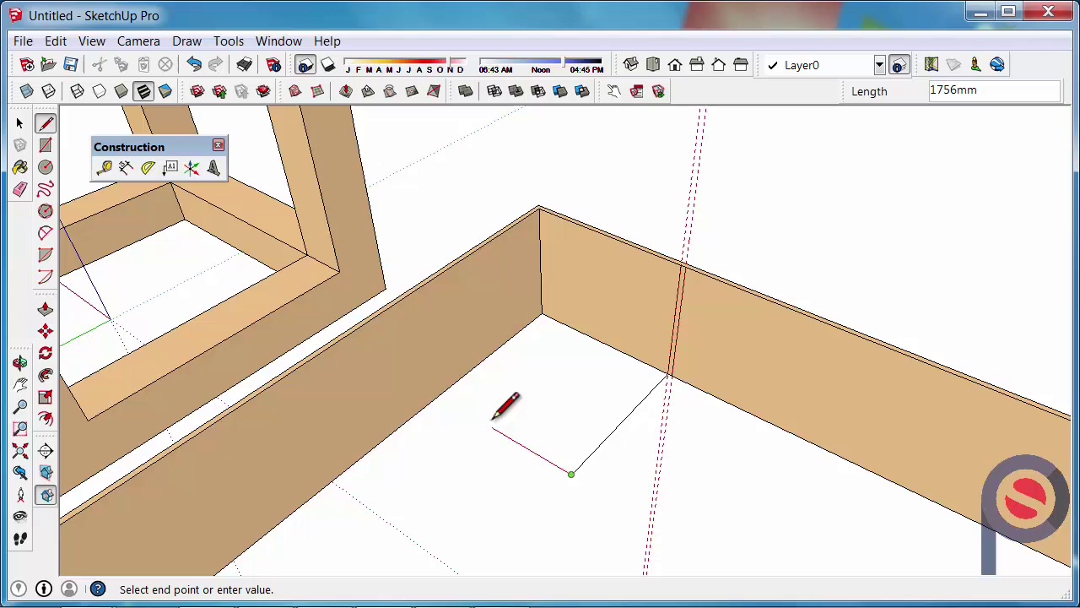
left_click(438, 396)
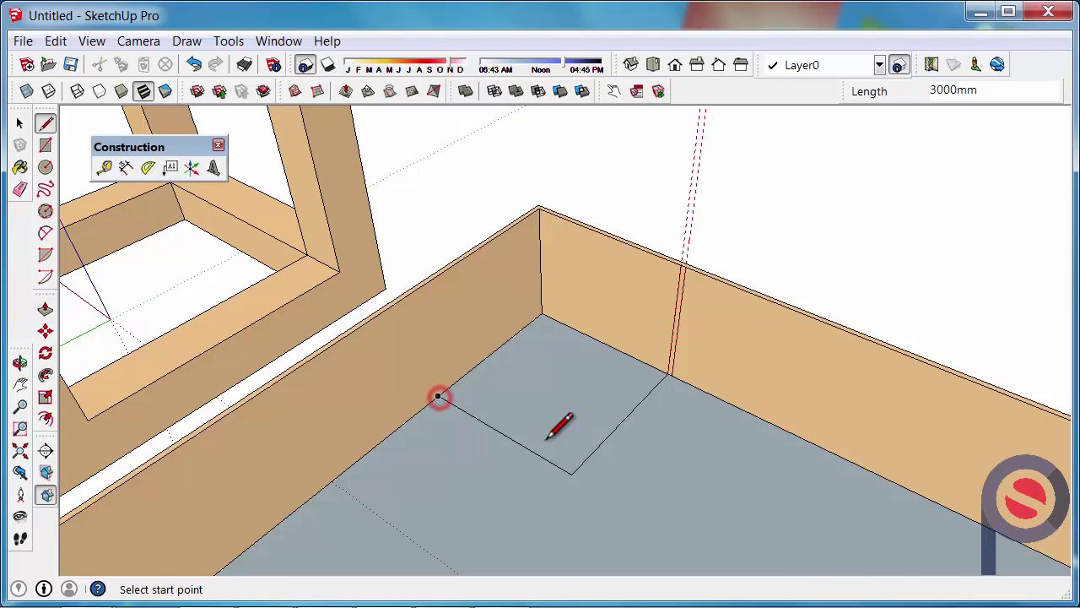
scroll(587, 456, "up", 3)
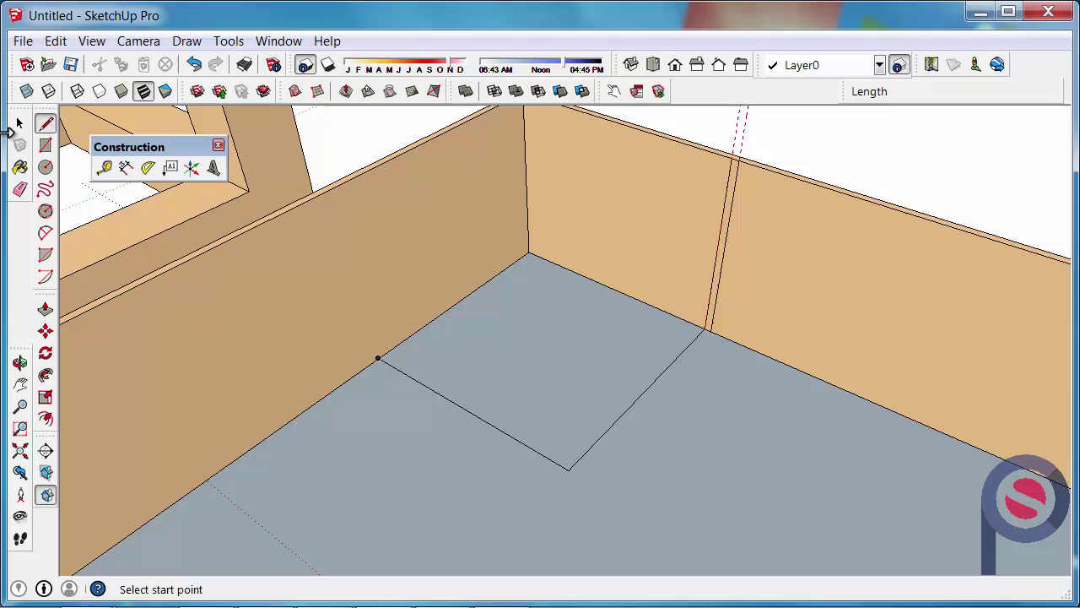
left_click(20, 124)
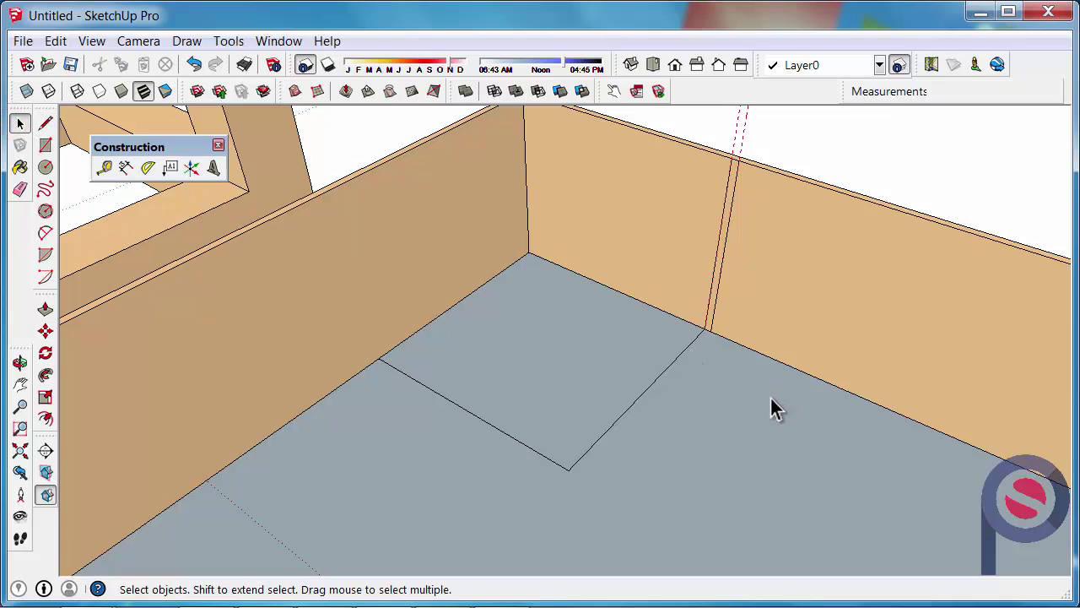
Select the floor edges and Follow Me the thin wall profile along them into an L-shaped partition
left_click(675, 379, "shift")
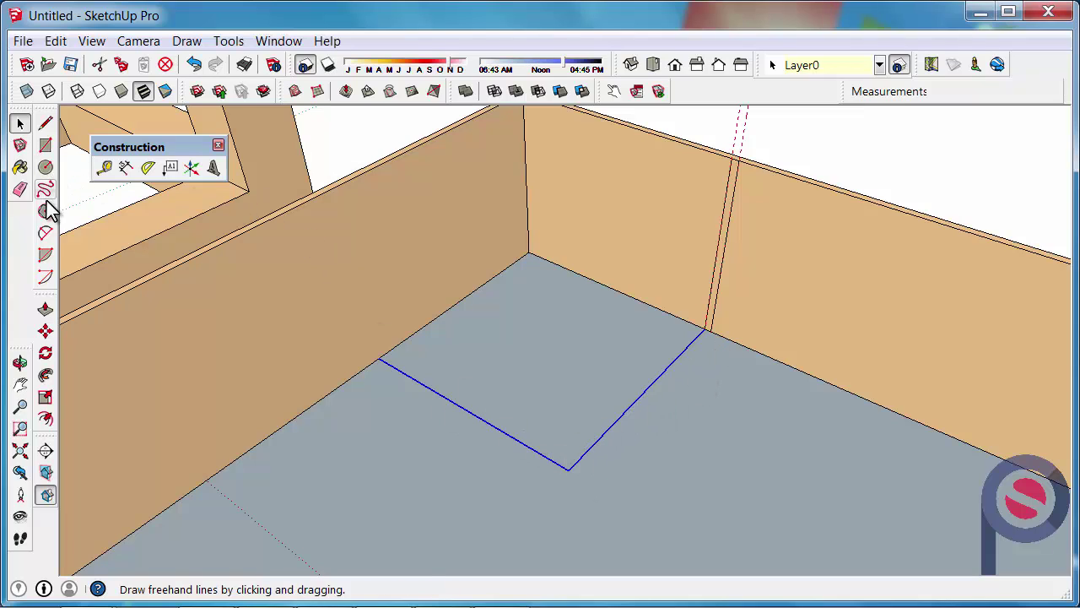
left_click(46, 378)
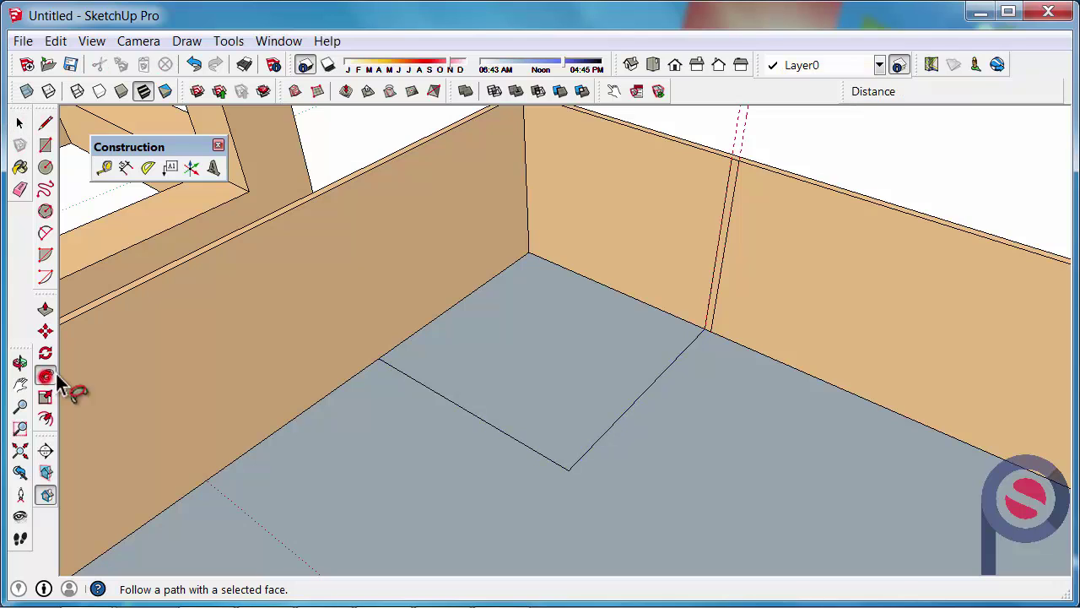
left_click(723, 262)
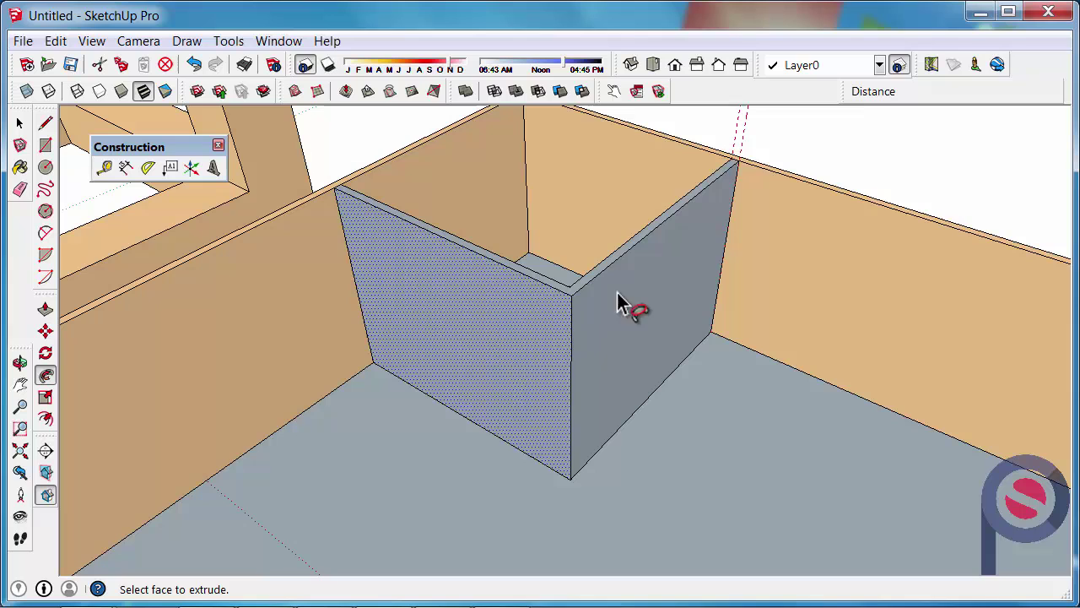
left_click(22, 123)
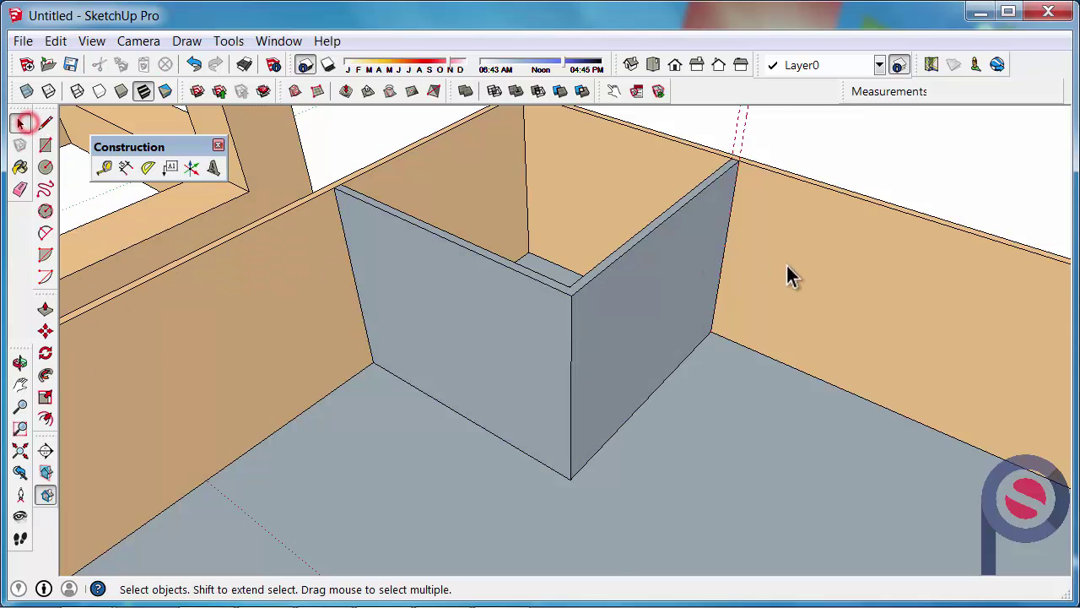
scroll(790, 274, "down", 4)
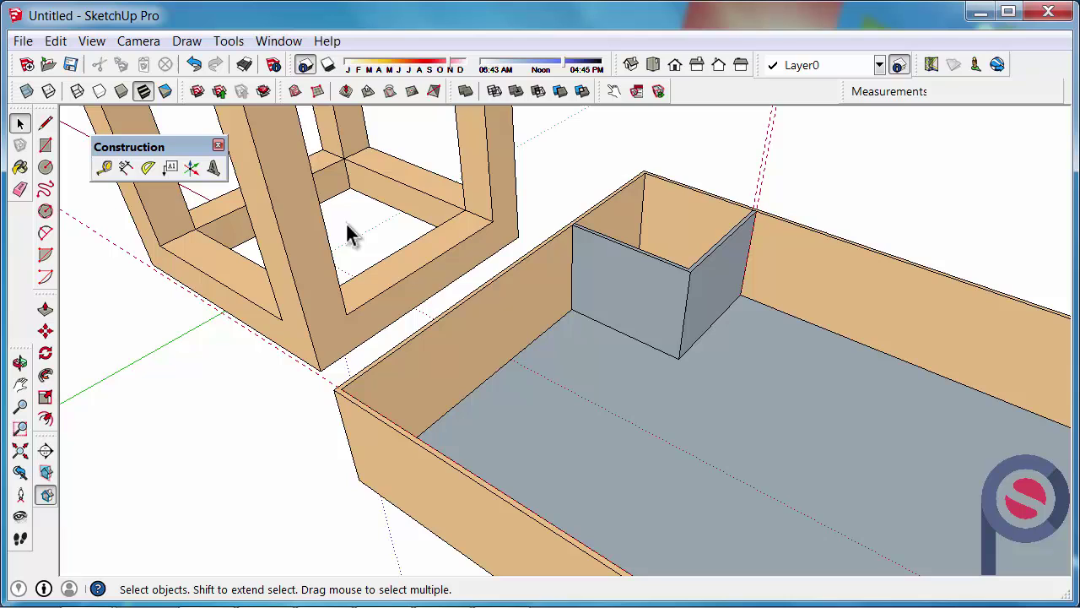
Measure the tray's 10000mm bottom edge with Tape Measure and enter 9000 as its new length
scroll(735, 332, "down", 3)
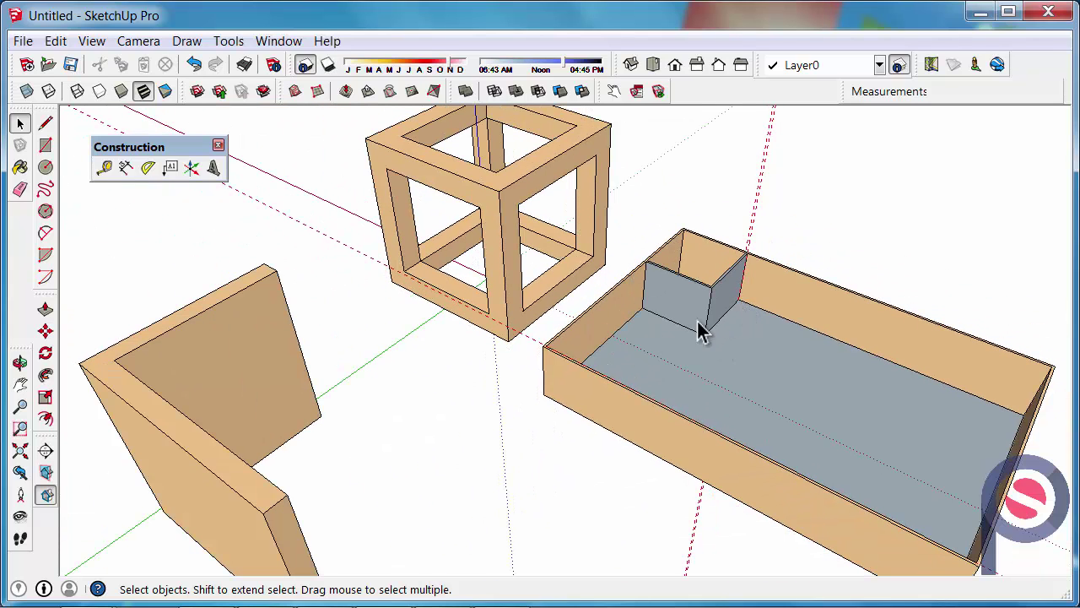
scroll(701, 330, "down", 2)
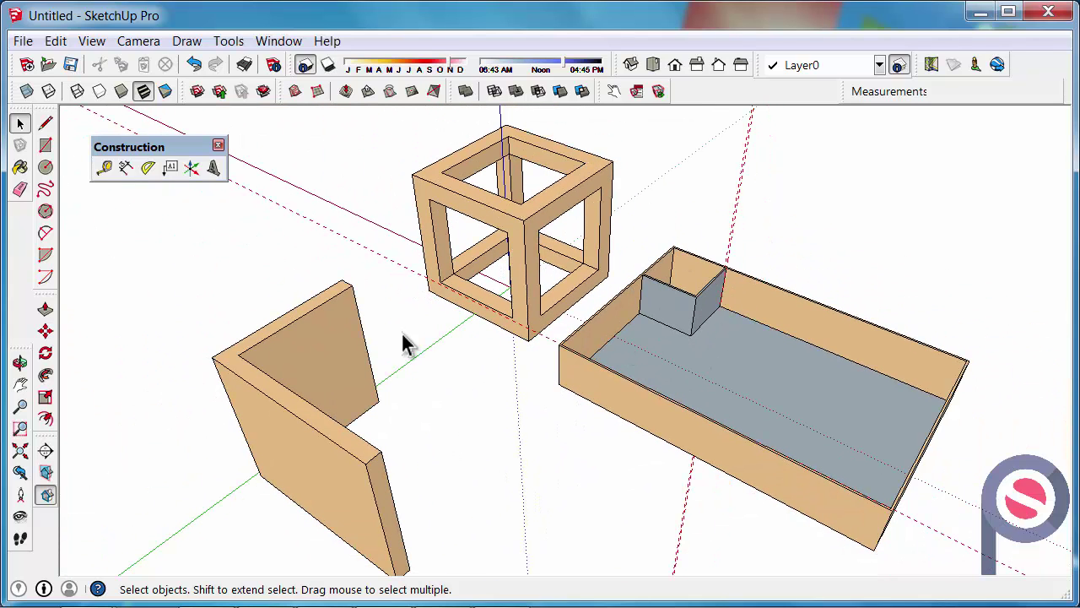
left_click(105, 169)
middle_click_drag(816, 456, 624, 283, "shift")
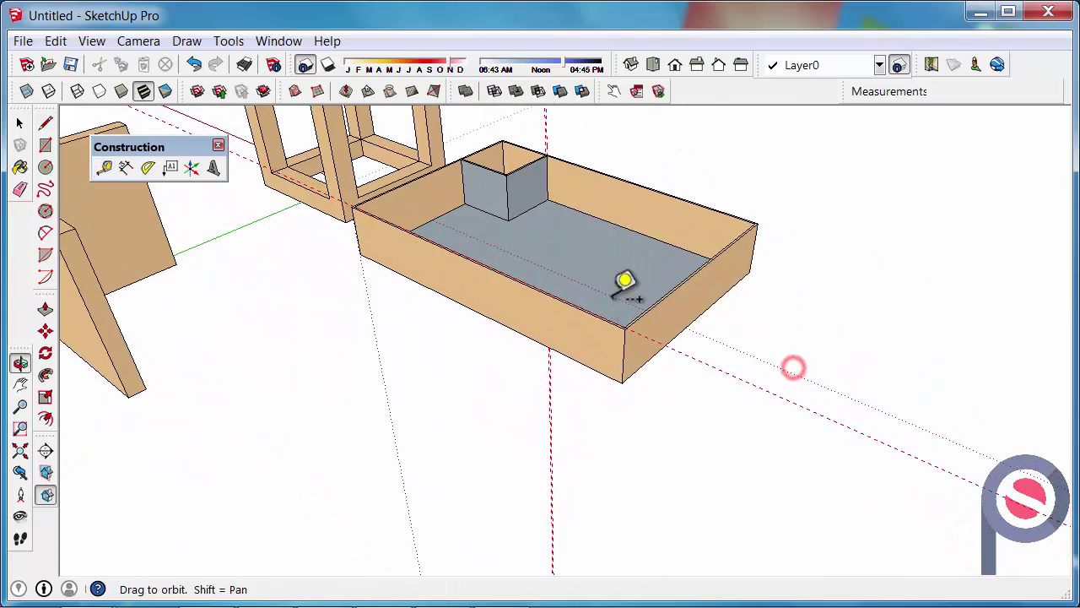
scroll(624, 282, "up", 3)
left_click(625, 450)
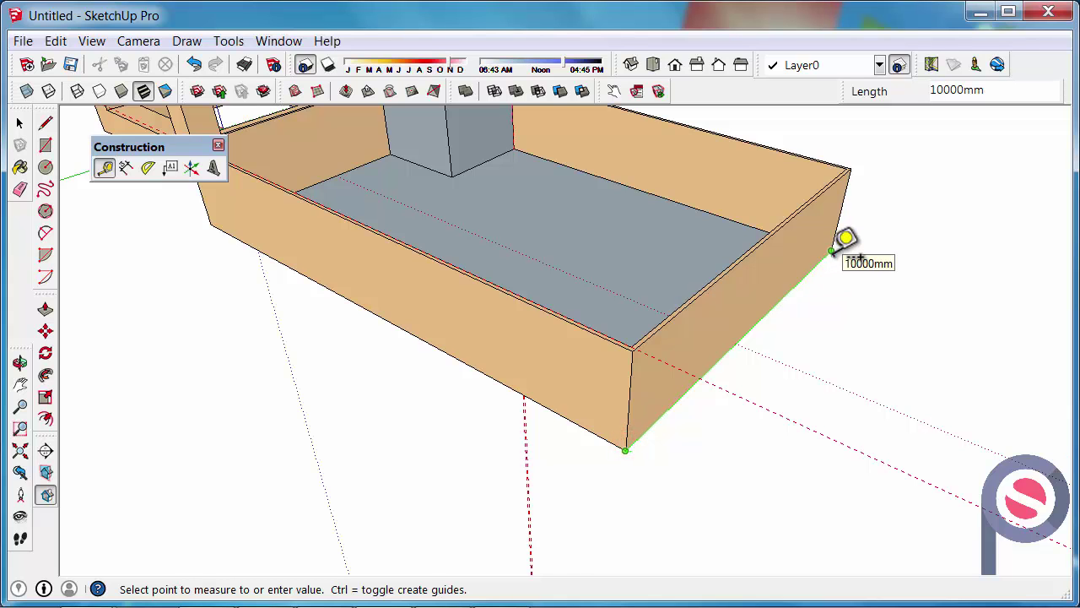
scroll(834, 250, "down", 3)
middle_click_drag(846, 238, 810, 308)
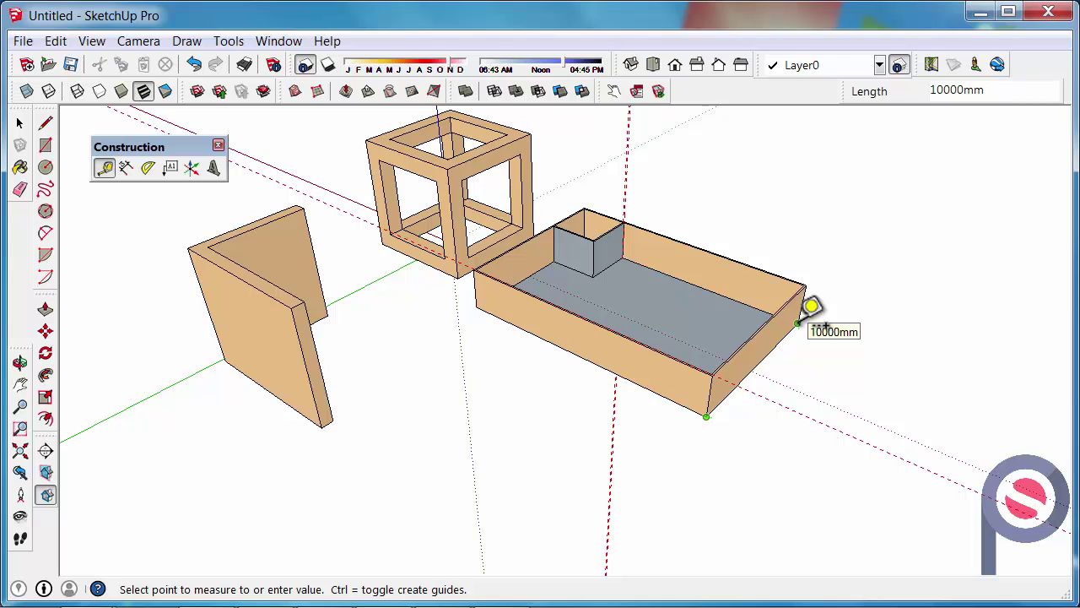
left_click(105, 167)
left_click(707, 414)
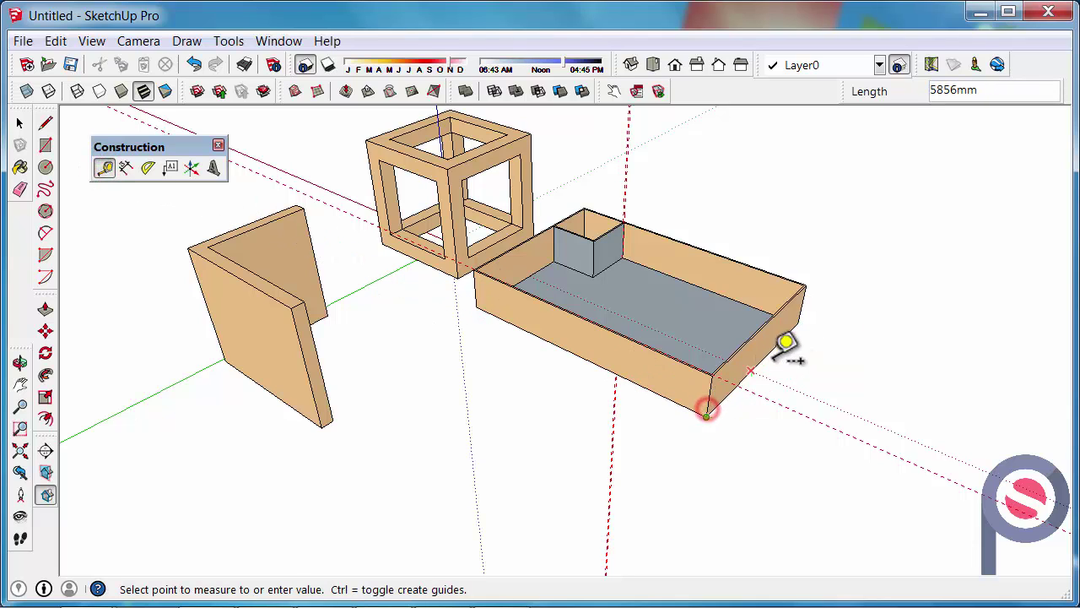
left_click(802, 322)
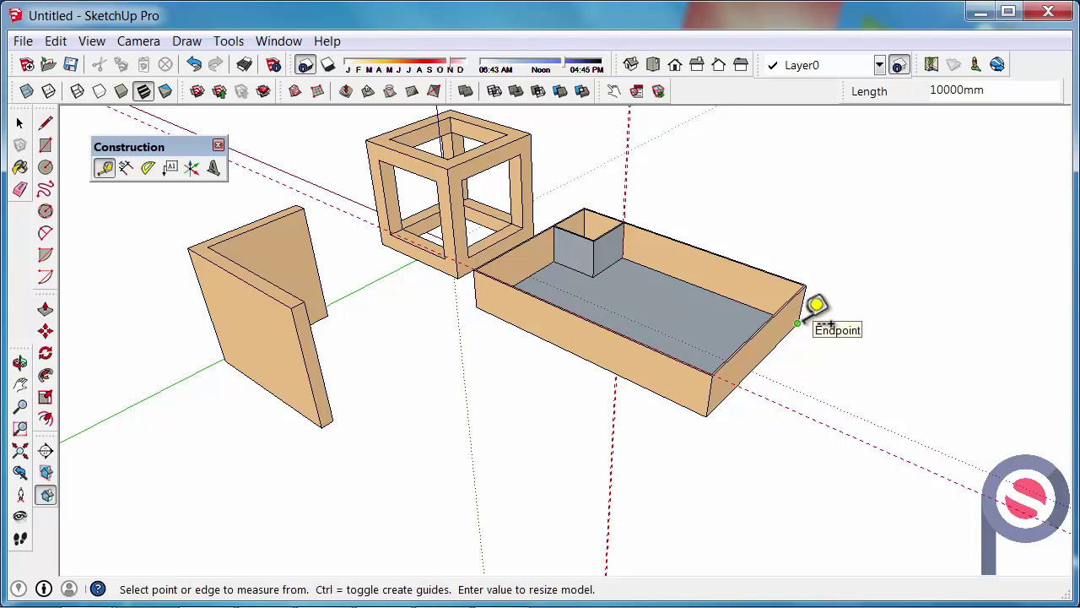
type("9")
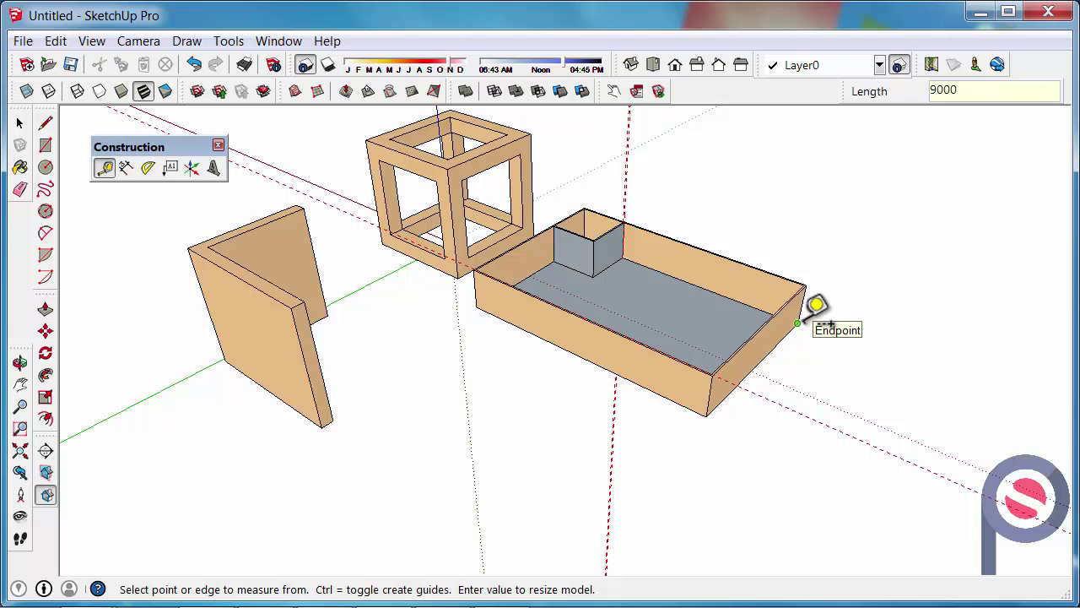
type("000")
Confirm resizing the model to 9000mm, then check the rescale with Undo and Redo twice
key("Return")
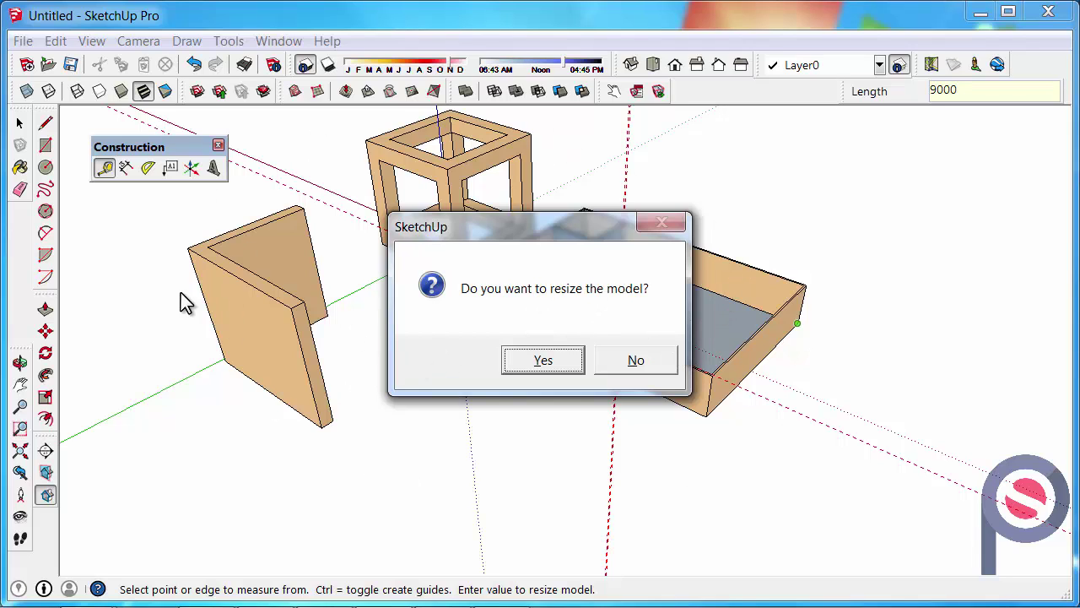
left_click(540, 361)
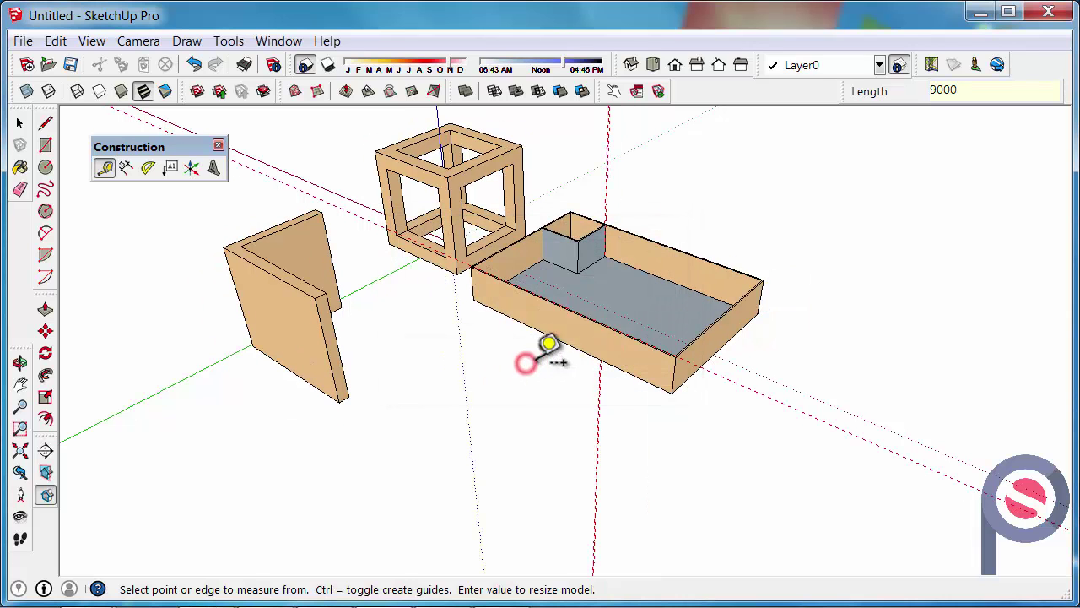
left_click(193, 65)
left_click(215, 65)
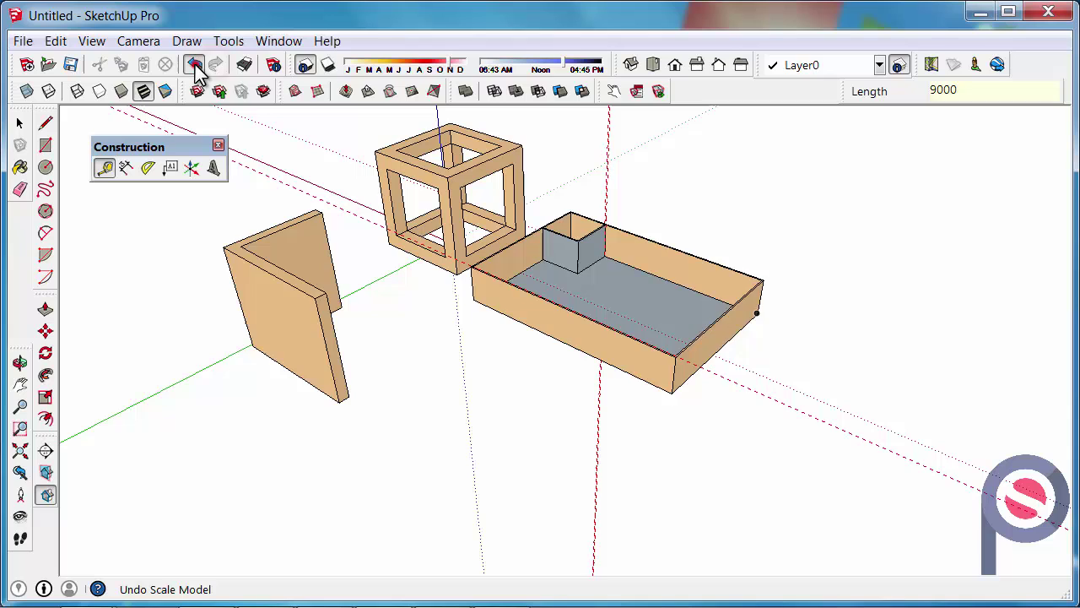
left_click(193, 65)
left_click(215, 65)
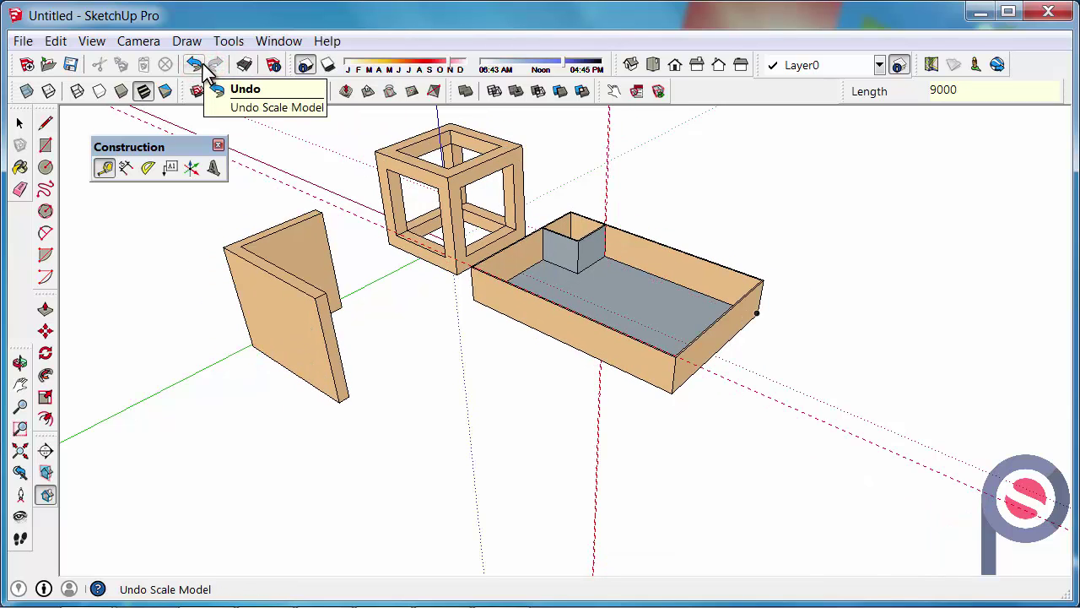
scroll(531, 300, "up", 2)
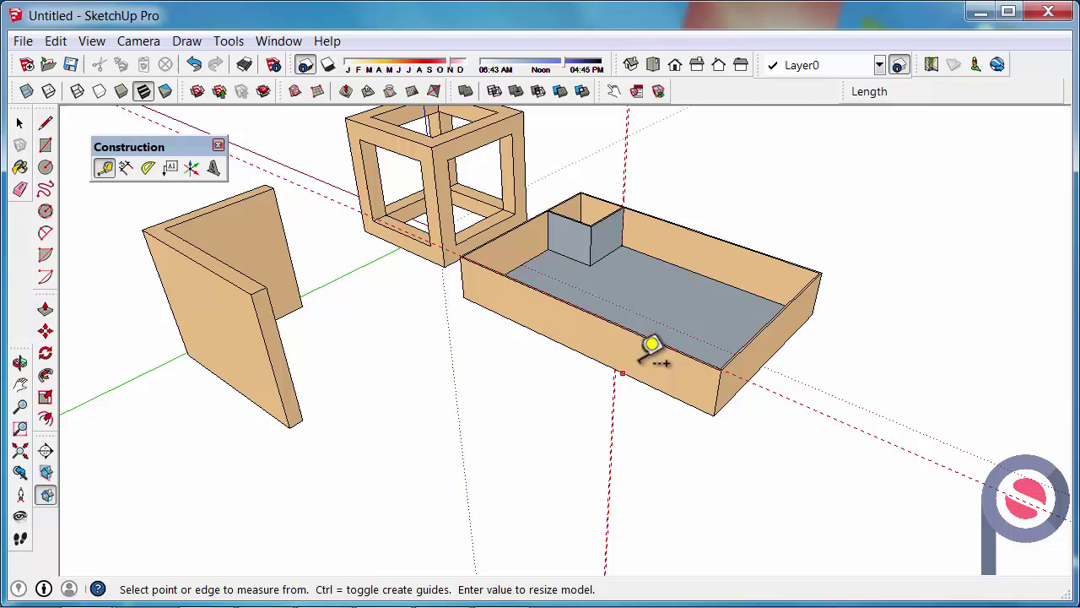
Place a guide point 2000mm along the back wall's top edge from its top-left corner
scroll(695, 217, "up", 4)
scroll(430, 197, "up", 4)
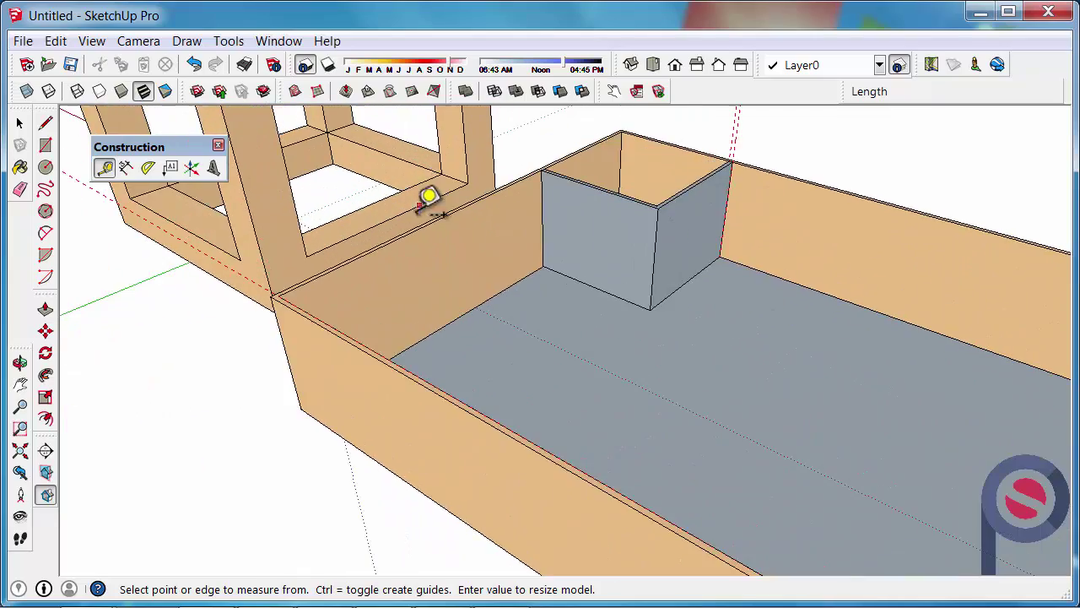
middle_click_drag(475, 315, 439, 386)
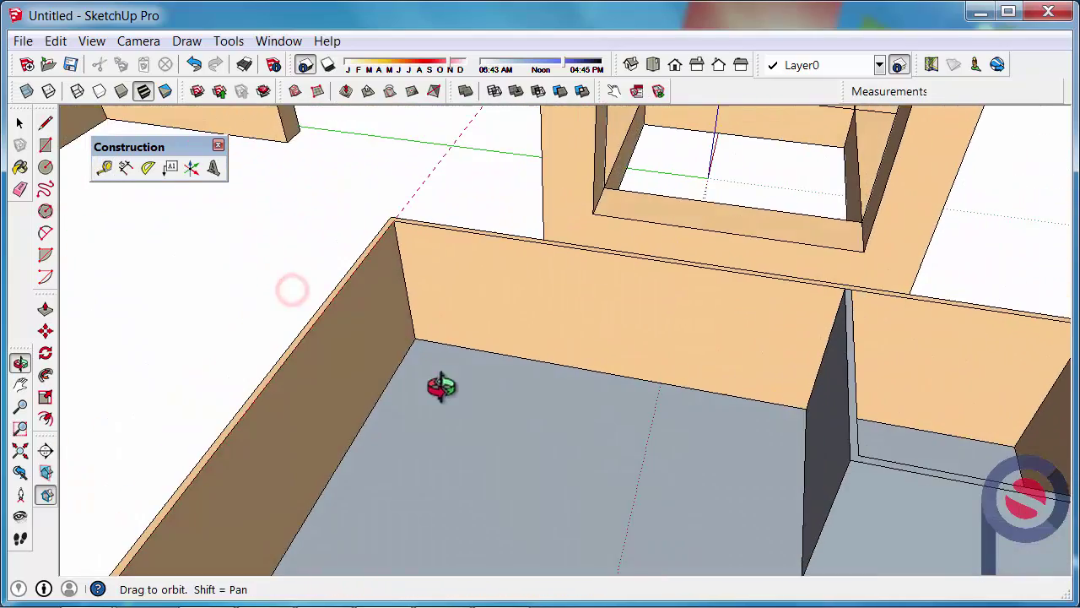
scroll(471, 279, "up", 3)
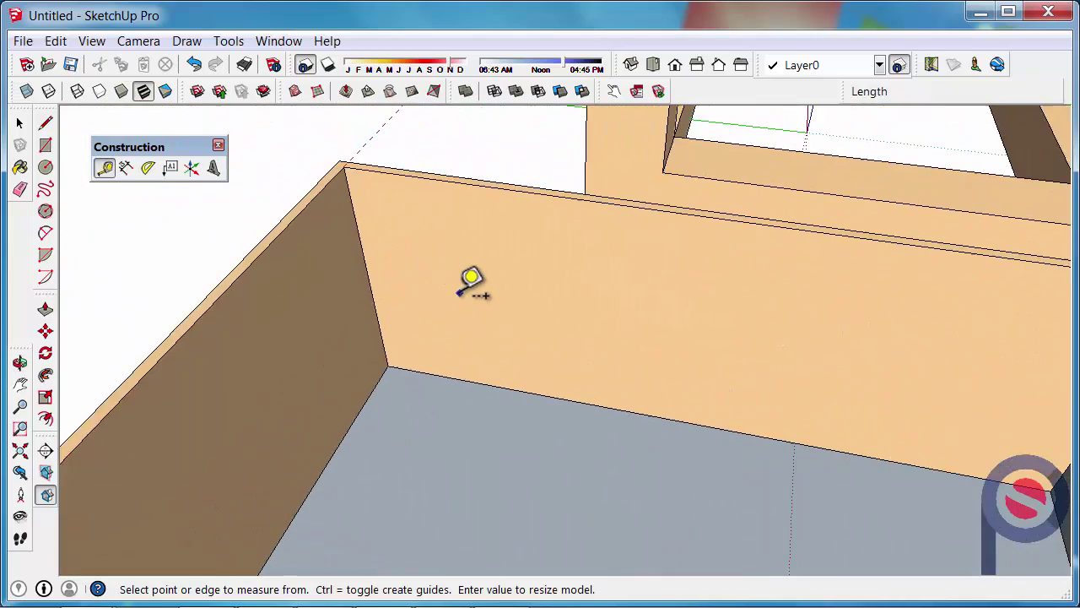
left_click(343, 167)
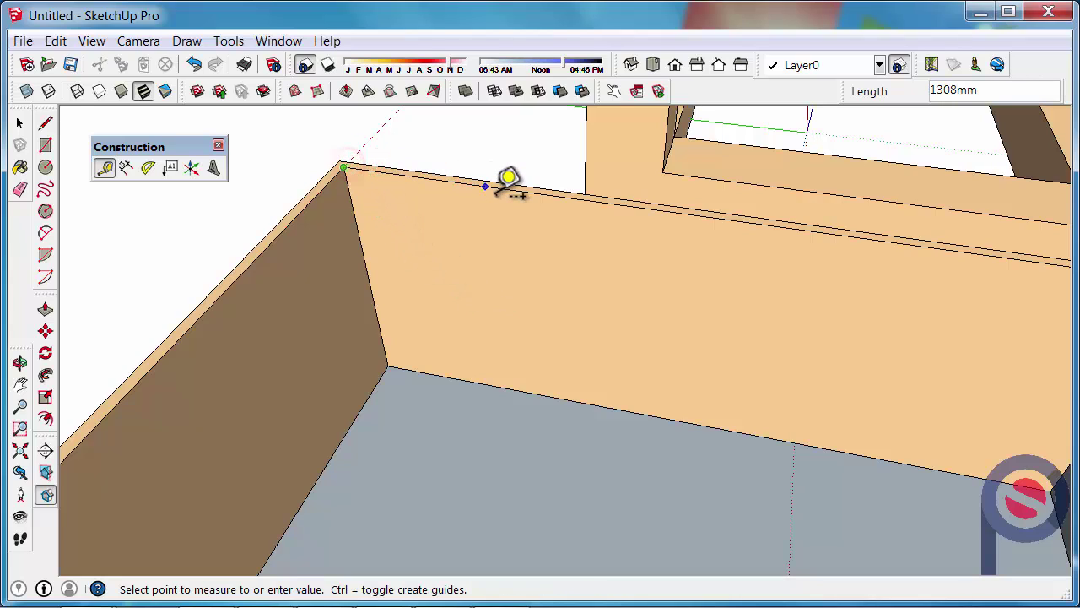
type("200")
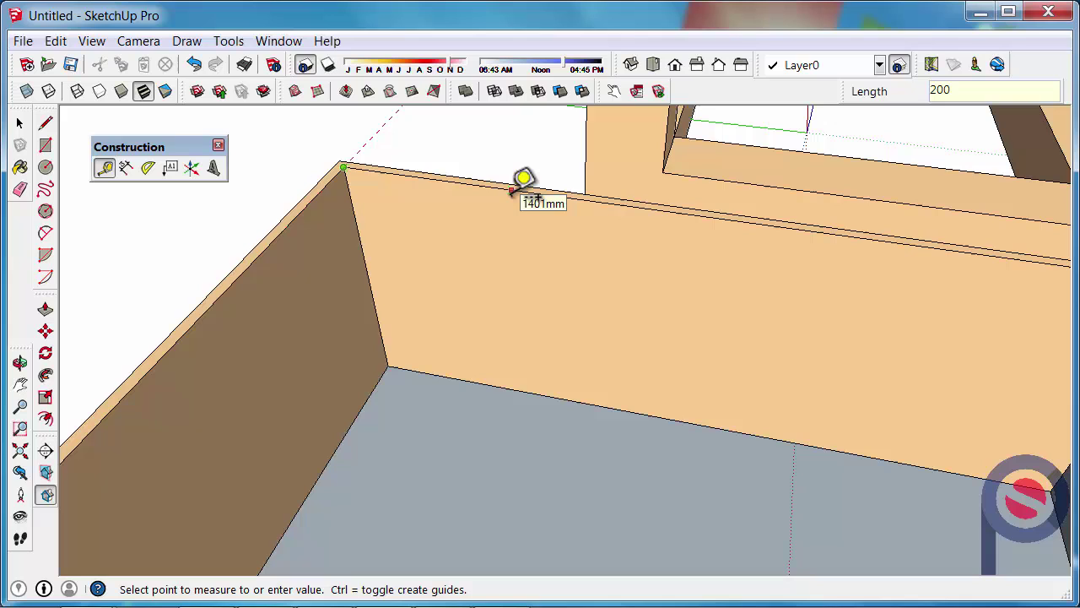
type("0")
key("Return")
scroll(583, 179, "up", 4)
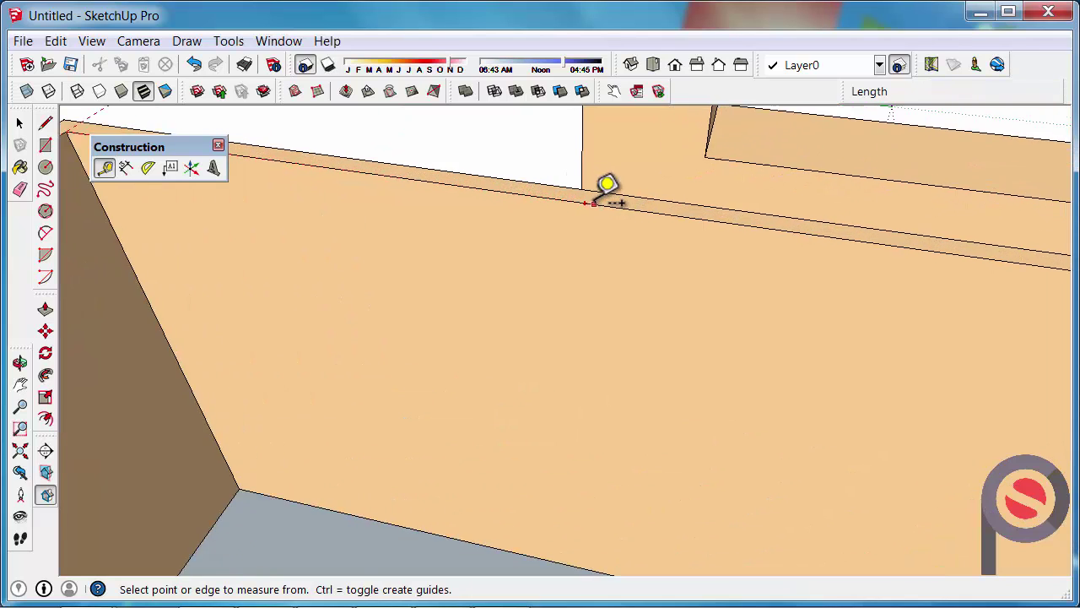
scroll(594, 196, "down", 5)
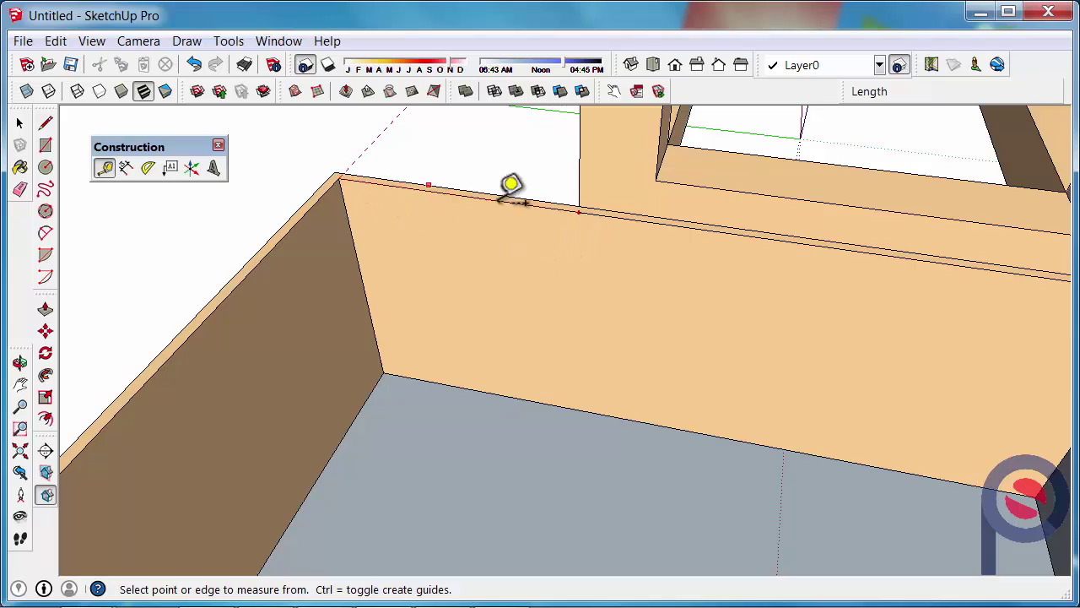
Drop a Tape Measure guide 2000mm along the back wall, then start measuring height from its bottom corner
left_click(347, 218)
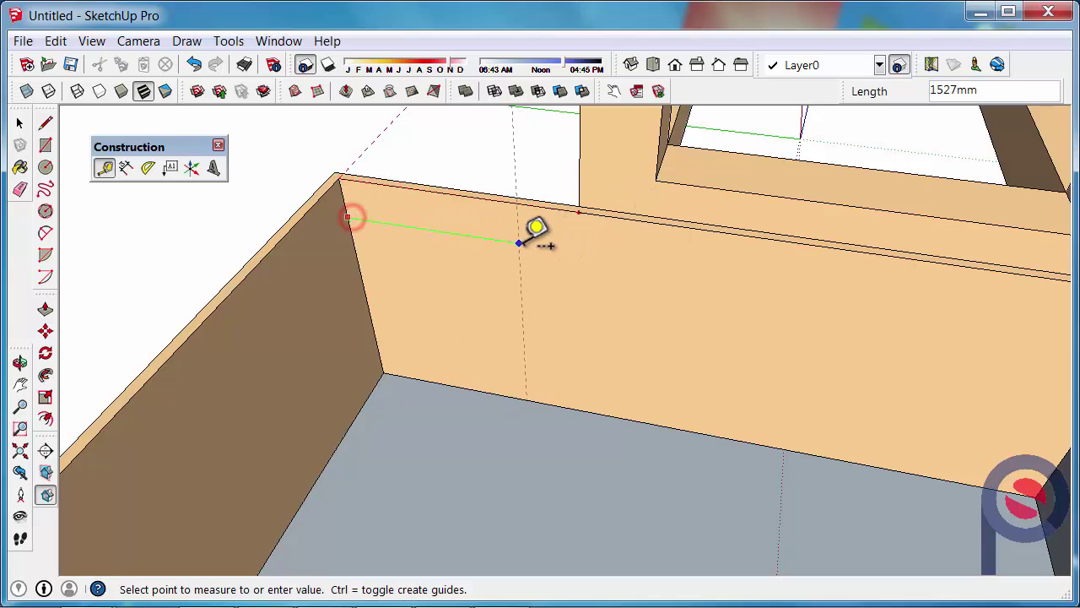
left_click(579, 210)
scroll(651, 265, "down", 3)
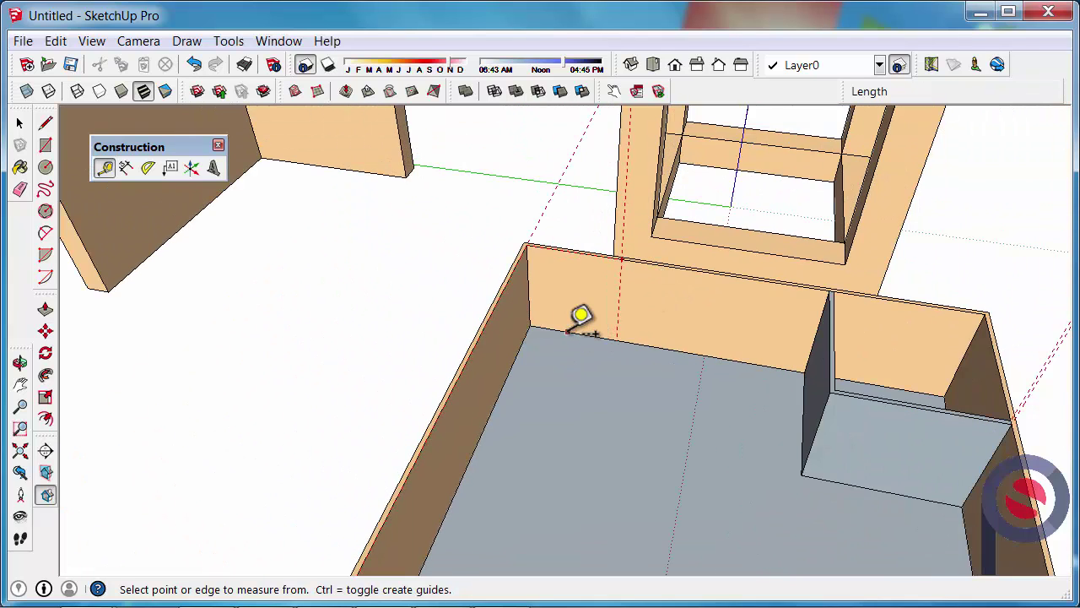
scroll(564, 329, "up", 3)
left_click(498, 322)
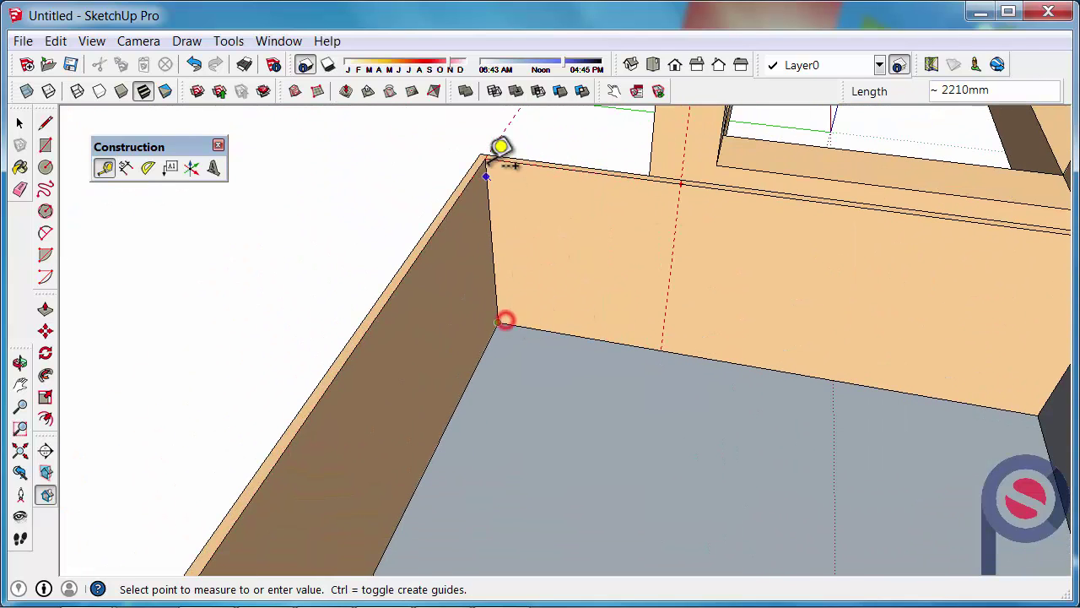